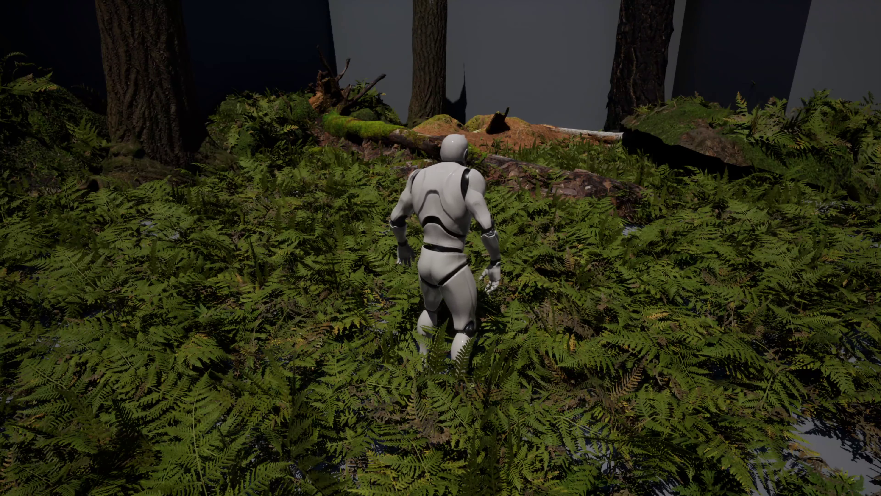
Step: Turn on the 3D visualization of active sounds in the running level with a console command from the history
key("grave")
key("Up")
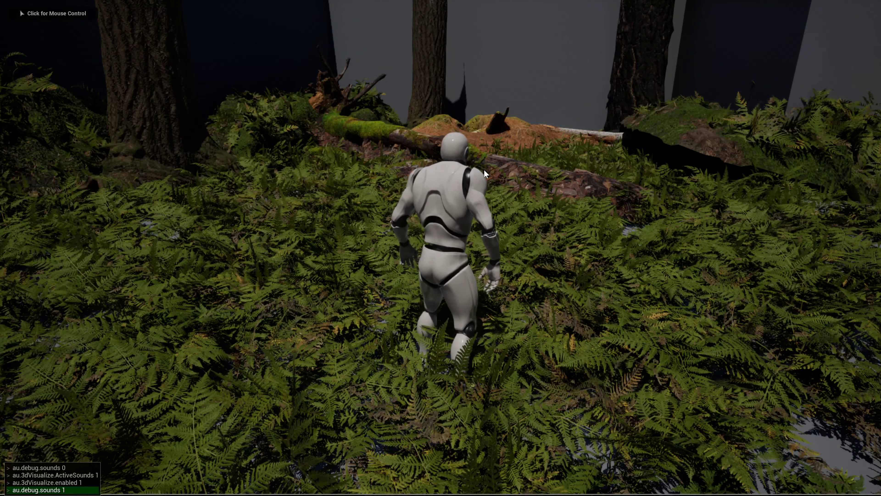
key("Return")
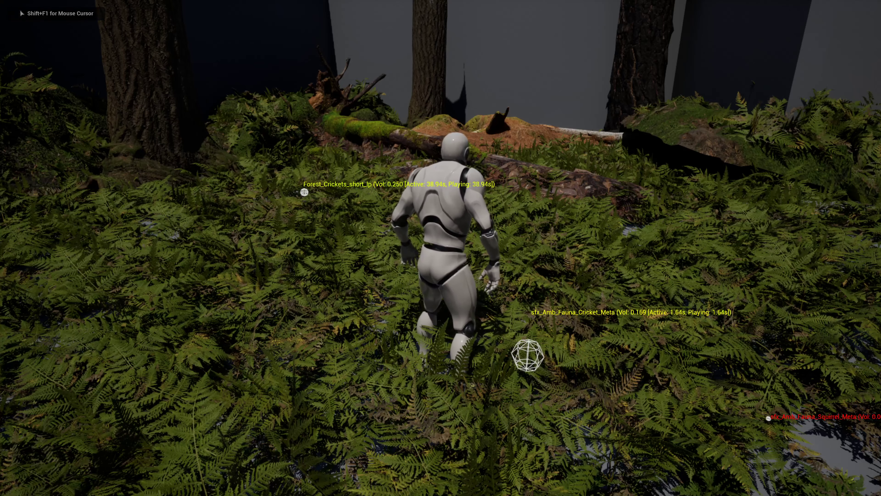
Step: Walk the character through the fern forest to examine which ambient sounds spawn around it
key("w")
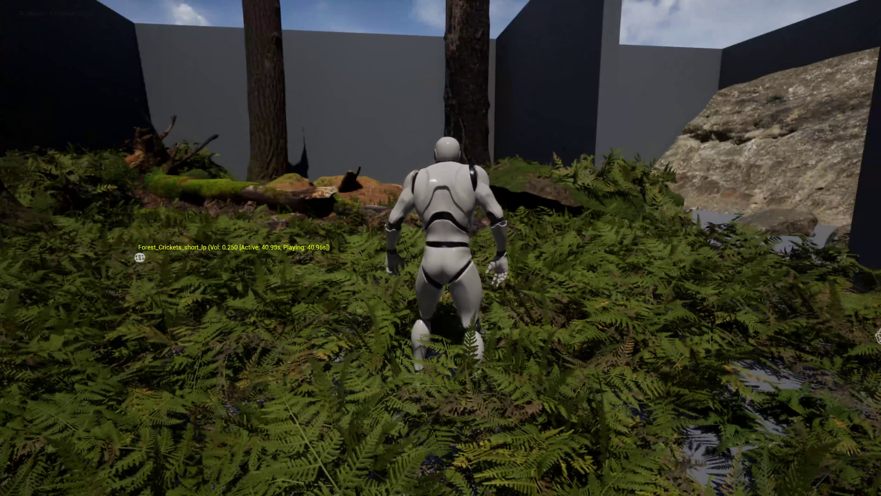
key("w")
key("w")
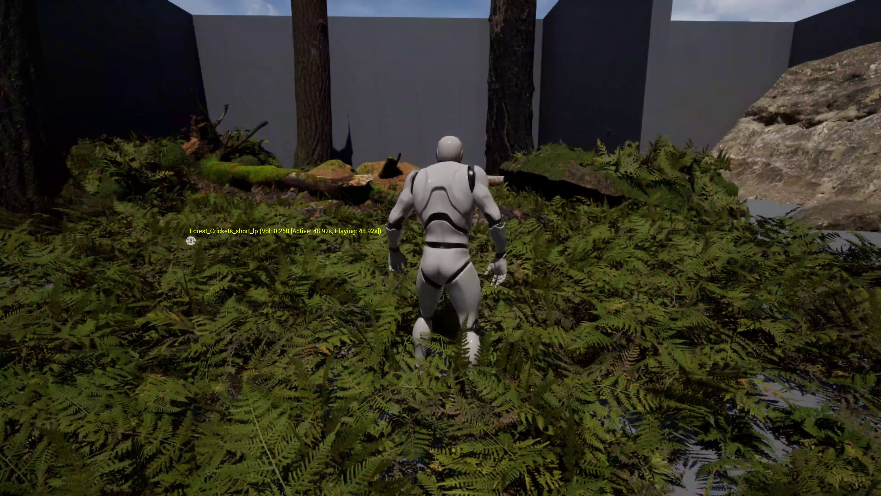
key("w")
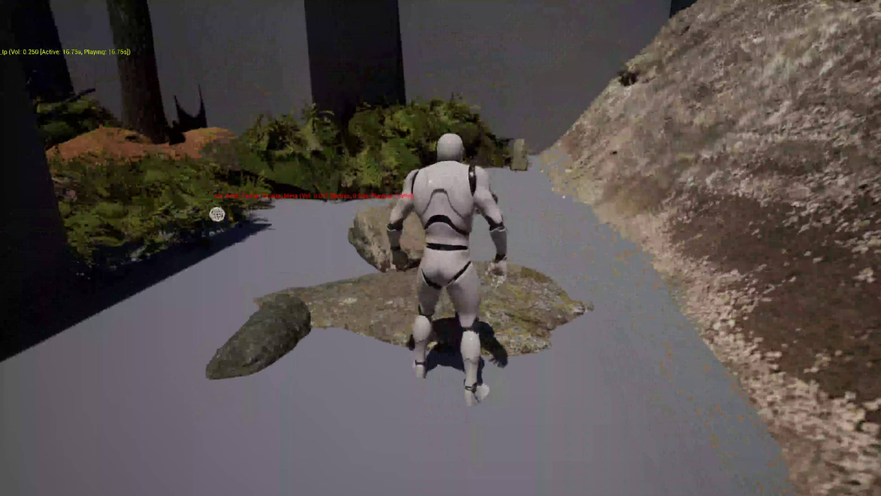
Step: Run the console command au.debug.sounds 1 to display the active sounds list
key("grave")
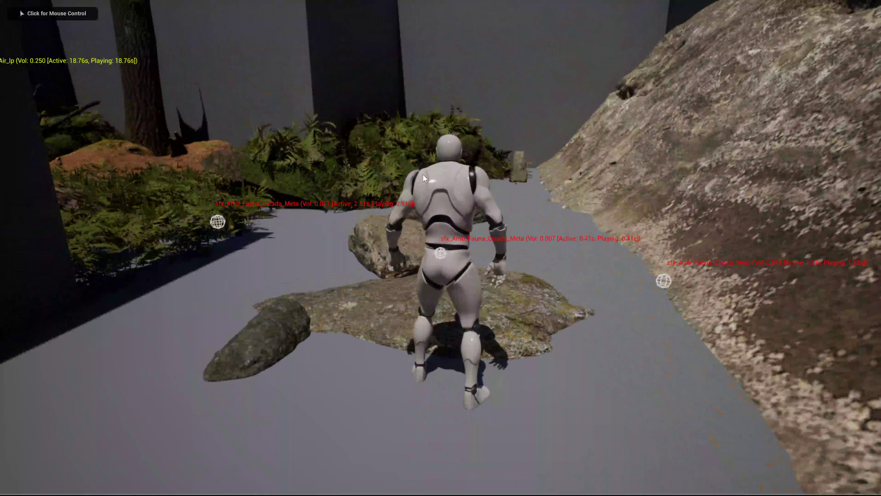
key("Up")
key("Up")
key("Return")
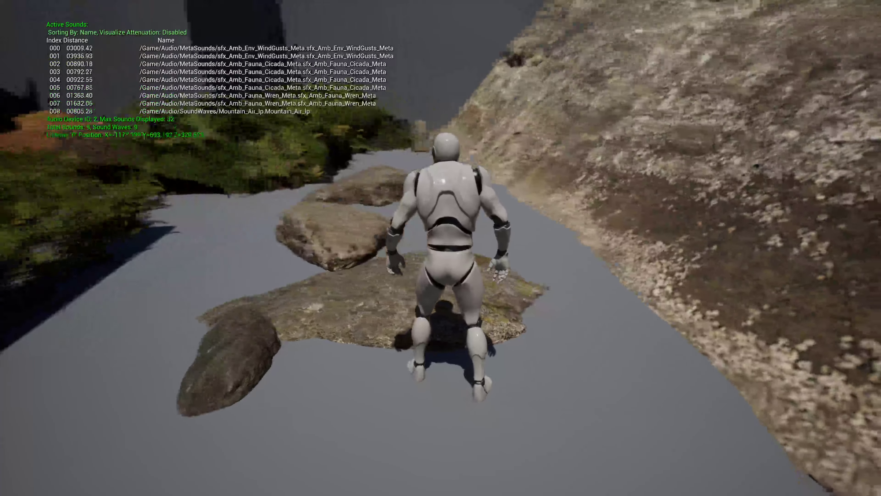
Step: Walk the character past the rocky mountainside and back into the ferns to compare the active sounds of both areas
key("w")
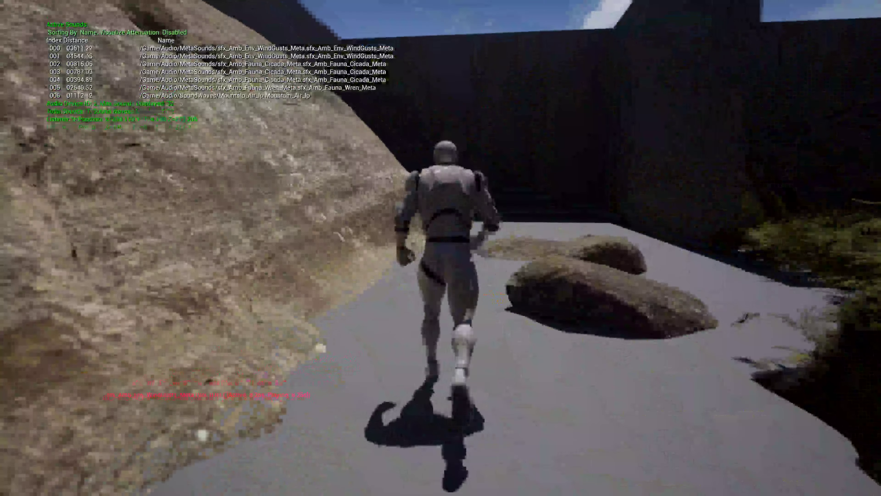
key("w")
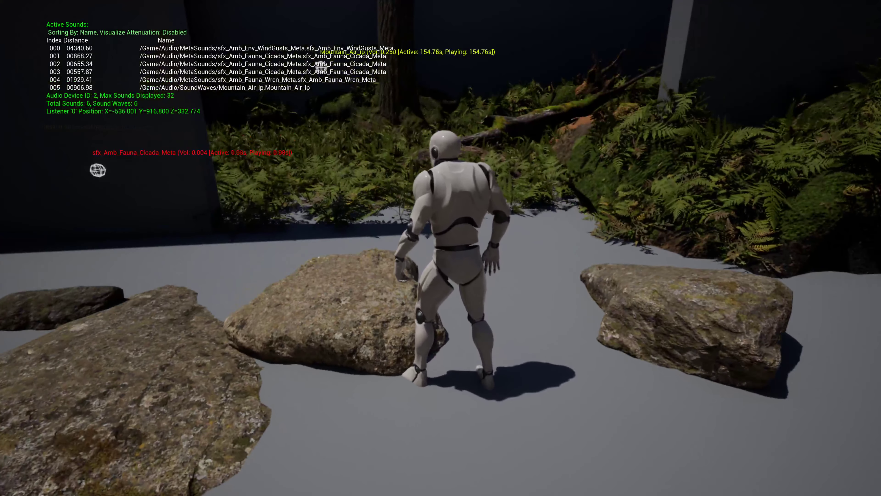
key("w")
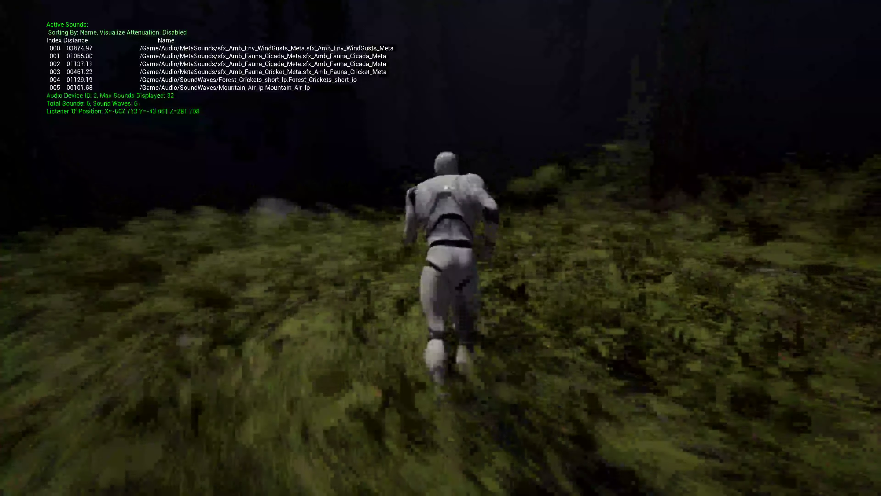
key("d")
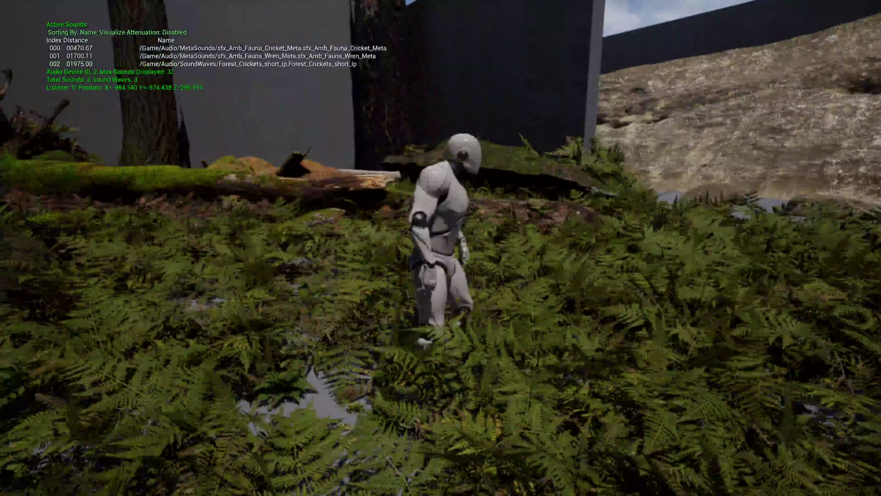
key("d")
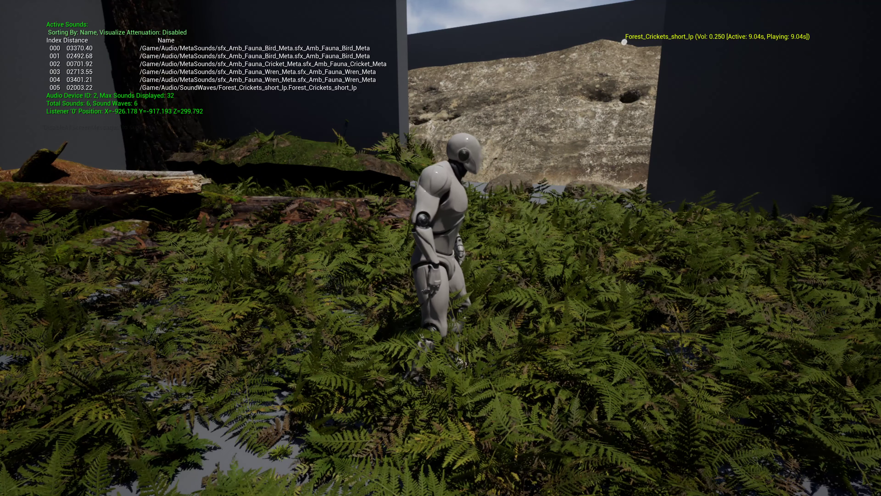
Step: Leave the full-screen play view, eject from the character to check the sounds while detached, and possess it again
key("shift+F1")
key("F11")
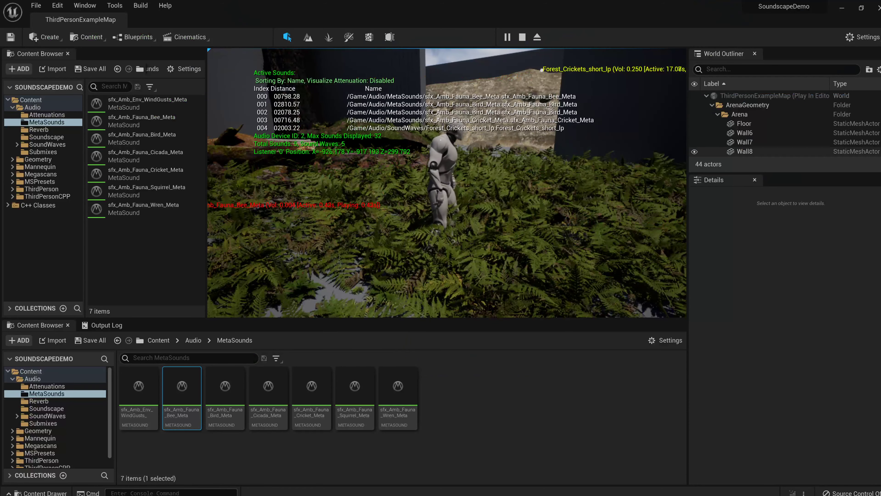
key("F8")
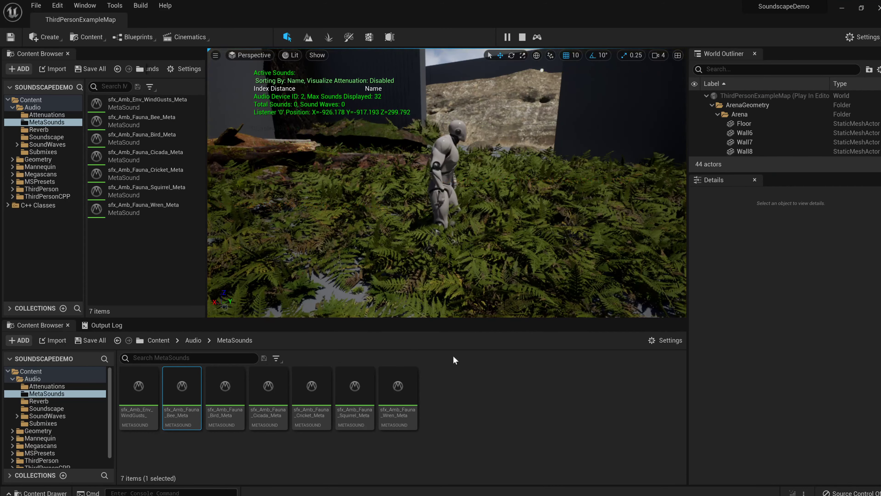
left_click(504, 388)
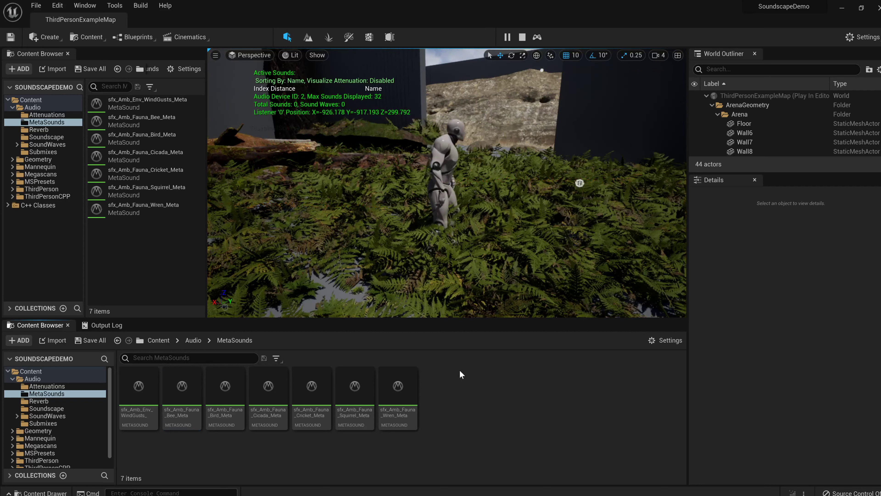
left_click(481, 126)
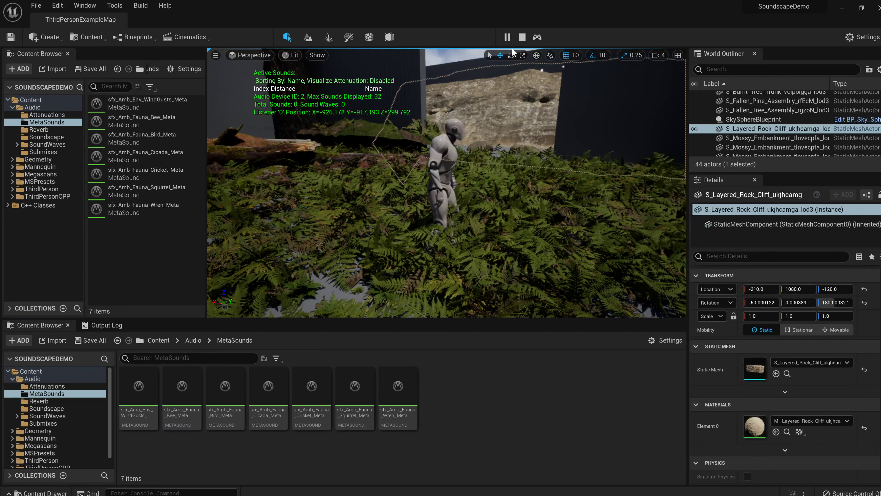
left_click(537, 37)
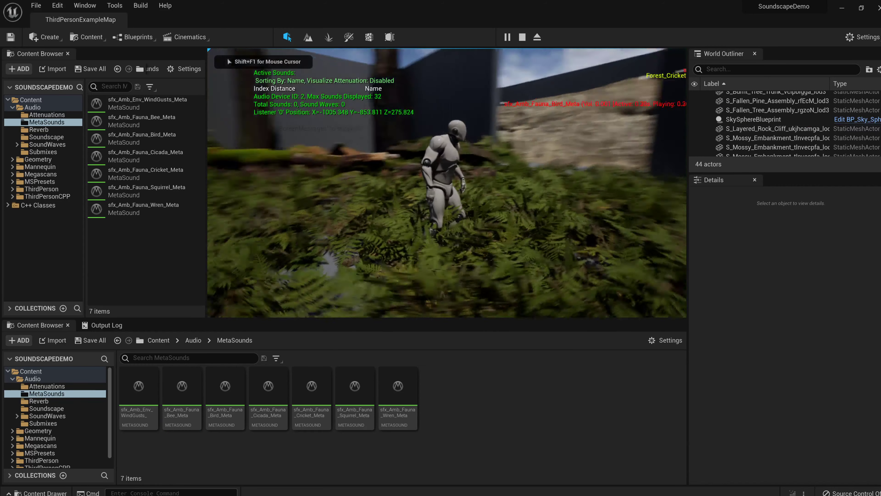
Step: Move the character a short way through the ferns and end the play session
key("w")
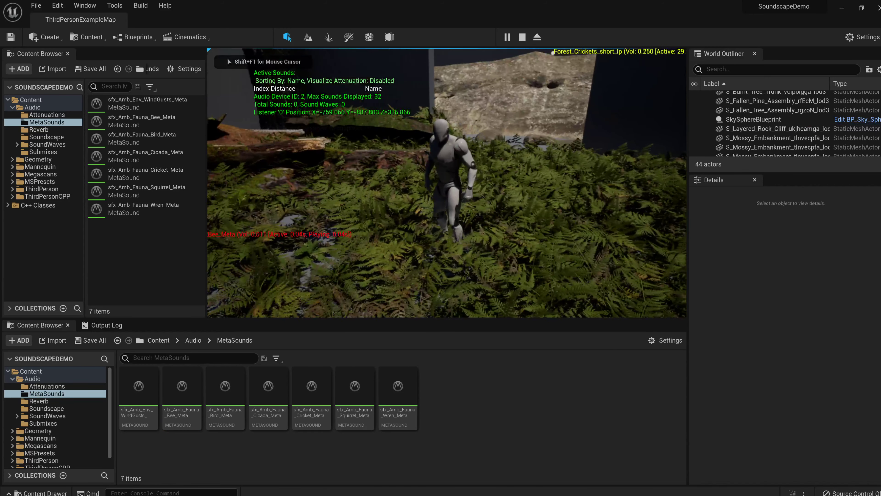
key("d")
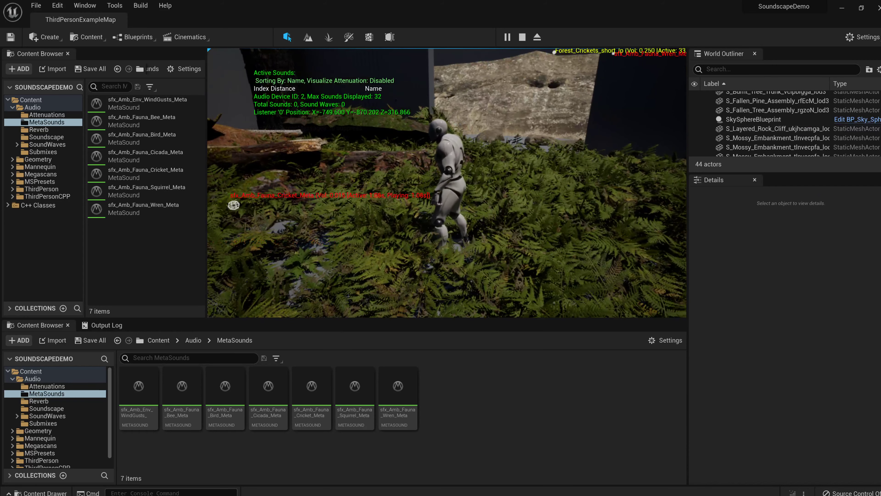
key("Escape")
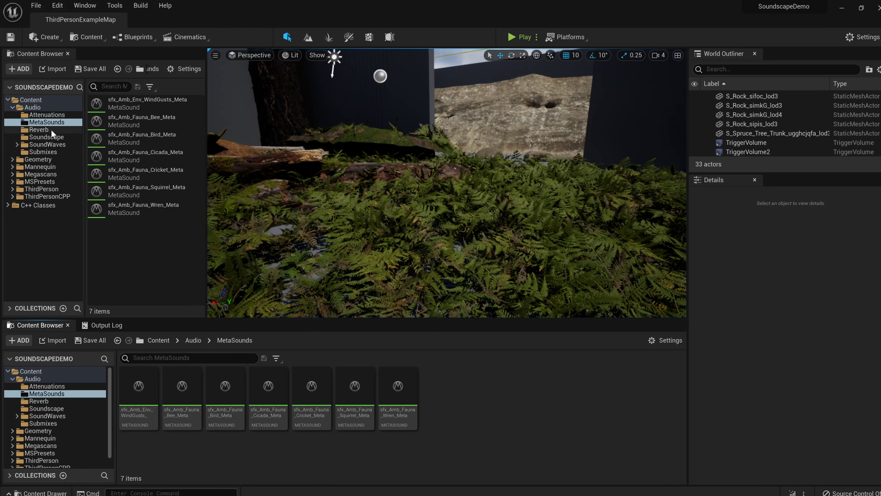
Step: Show the project's Audio folder in one content browser and its Soundscape subfolder in the other
left_click(60, 137)
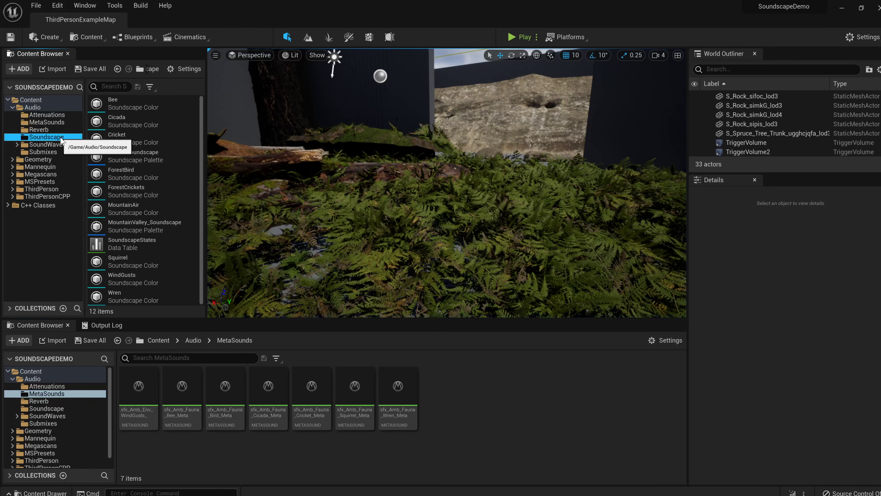
left_click(33, 107)
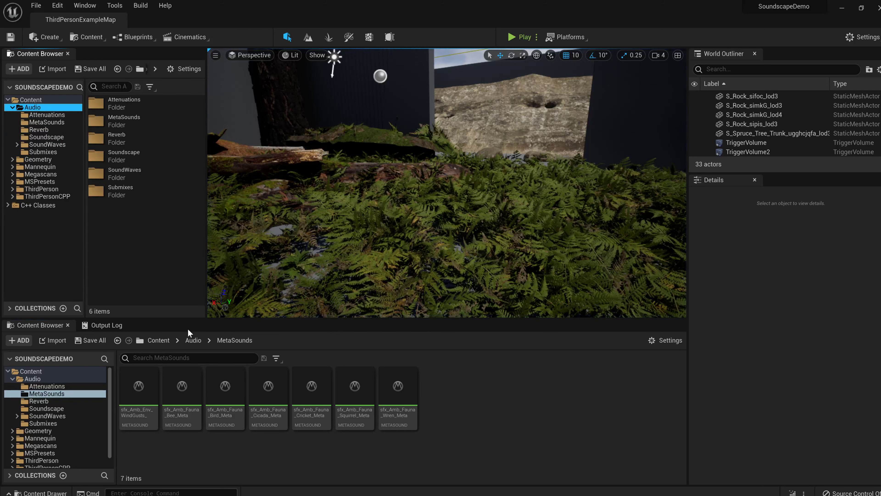
left_click(190, 340)
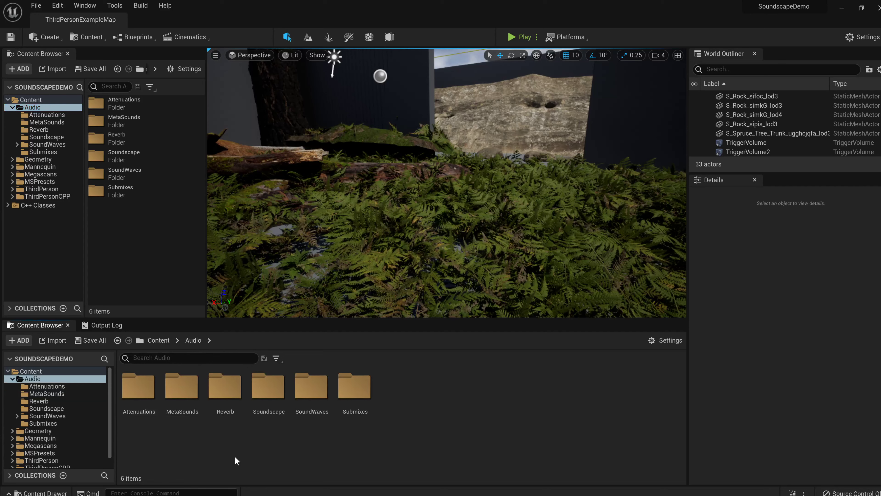
double_click(268, 388)
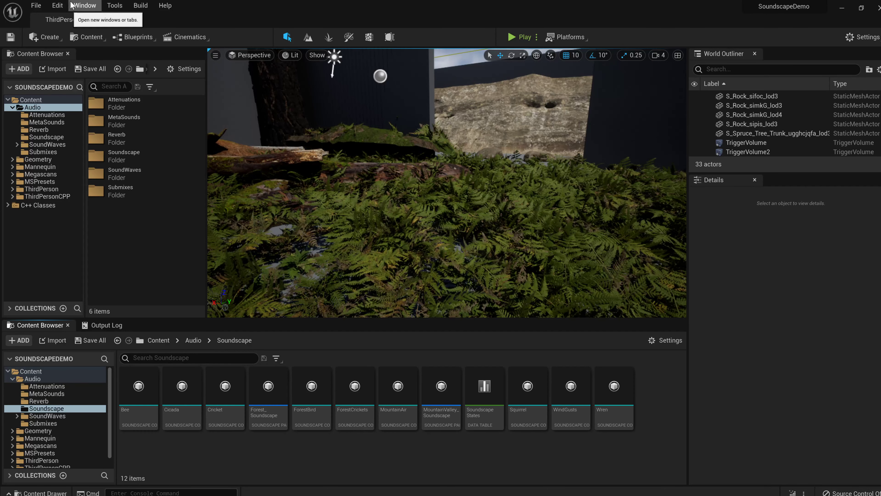
Step: Check the Soundscape plugin among the project's audio plugins and close the plugin list
left_click(57, 6)
left_click(87, 154)
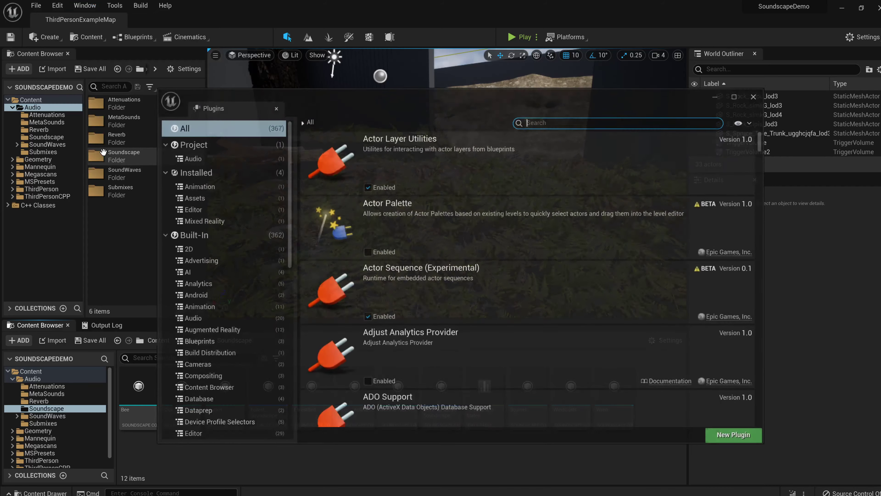
left_click(202, 158)
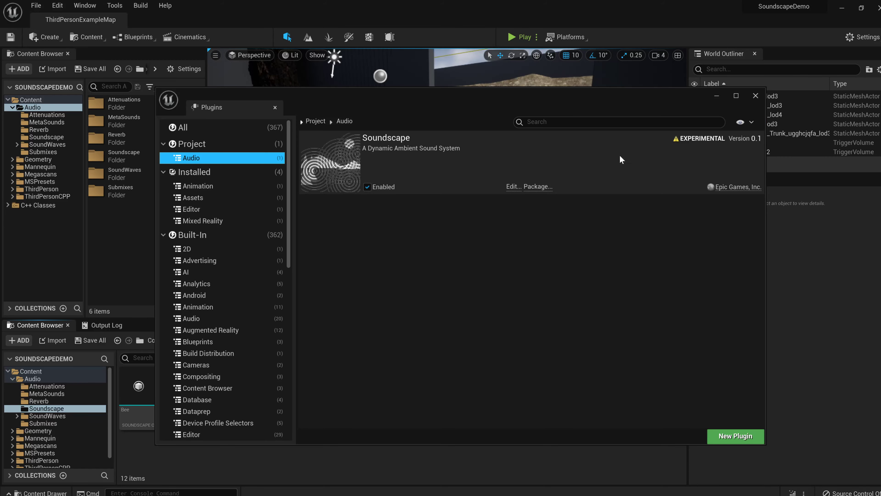
left_click(756, 95)
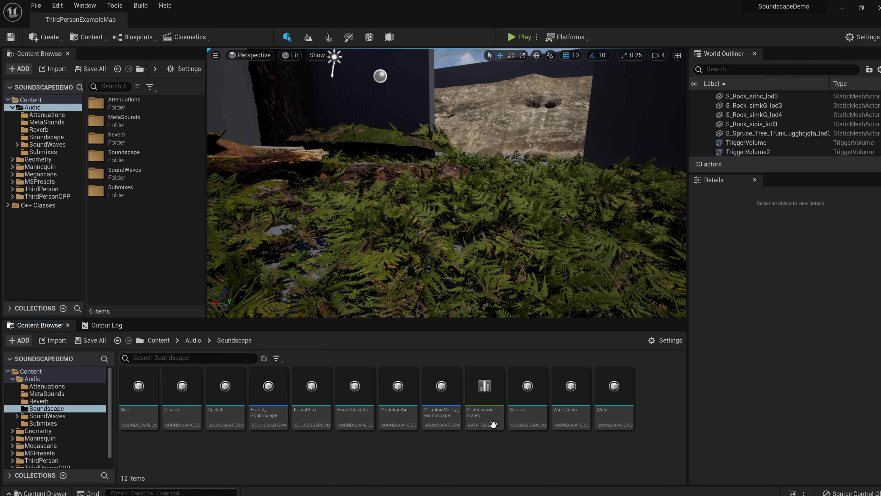
Step: Examine the SoundscapeStates data table and its entry in the project's GameplayTags settings, closing the settings again
mouse_move(487, 414)
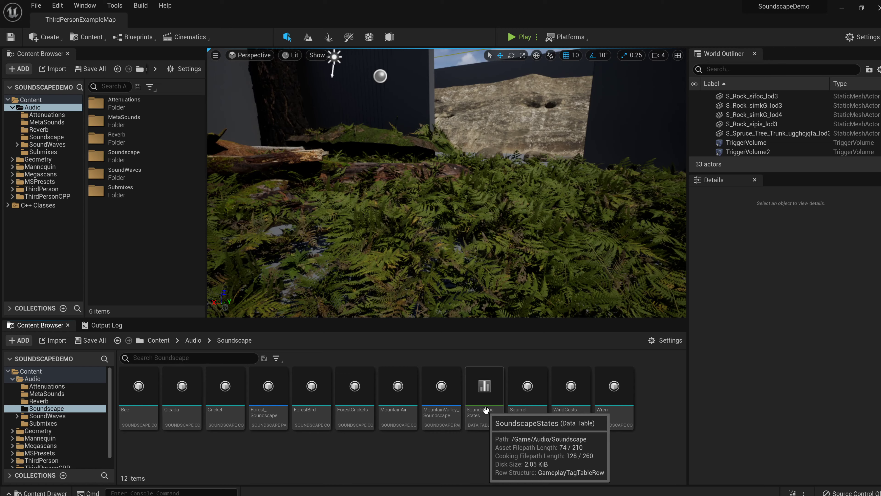
double_click(486, 410)
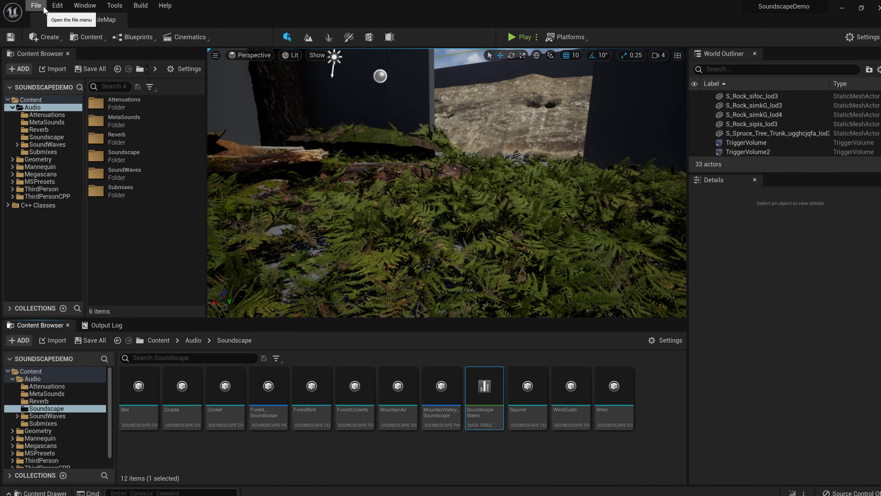
left_click(43, 7)
mouse_move(57, 5)
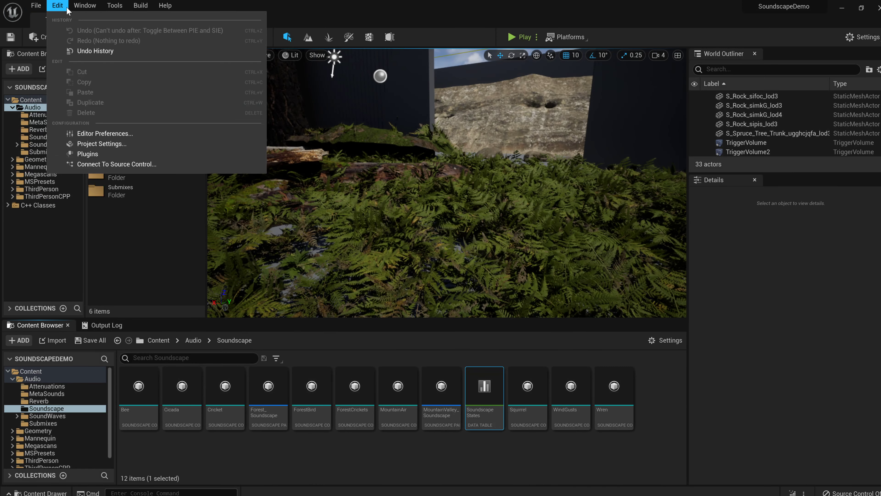
left_click(98, 147)
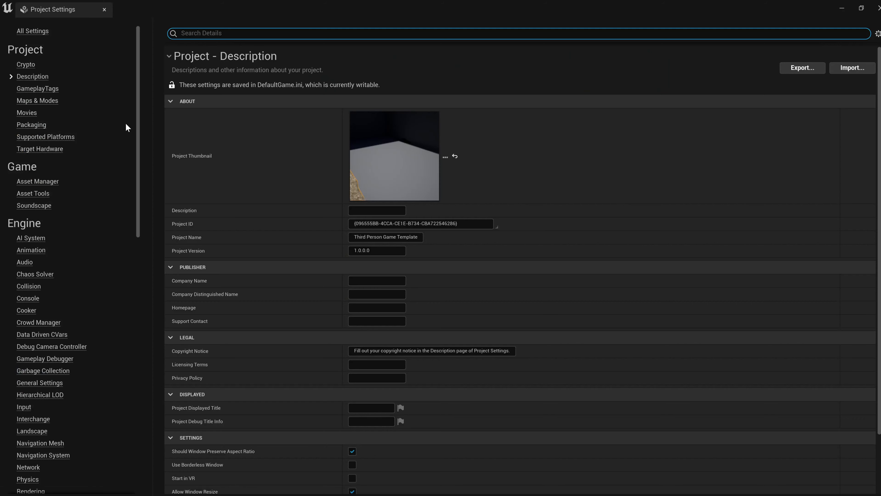
left_click(48, 91)
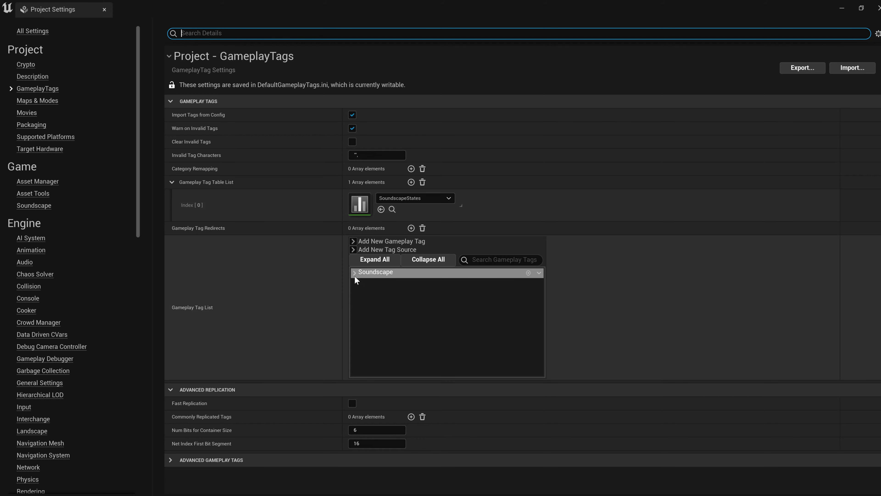
left_click(877, 7)
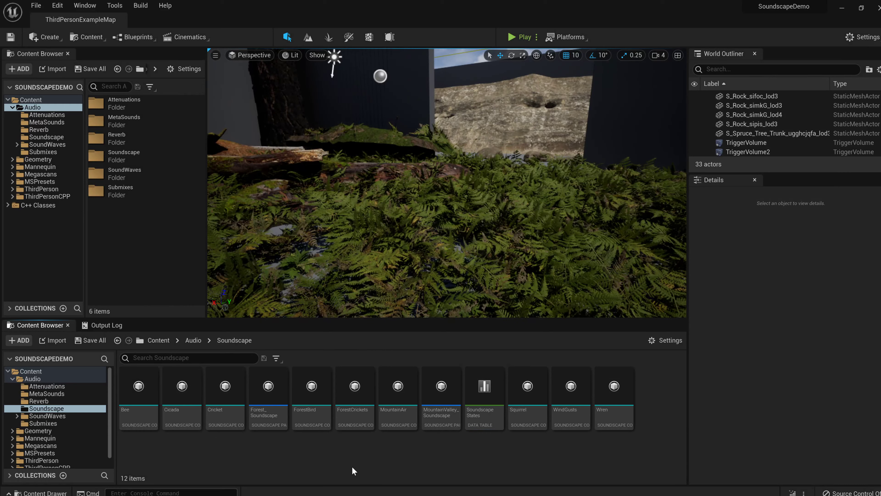
Step: Bring up the creation options for Soundscape Color and Soundscape Palette sound assets in the Soundscape folder, dismissing them without creating anything
right_click(364, 460)
left_click(341, 455)
right_click(313, 453)
mouse_move(355, 424)
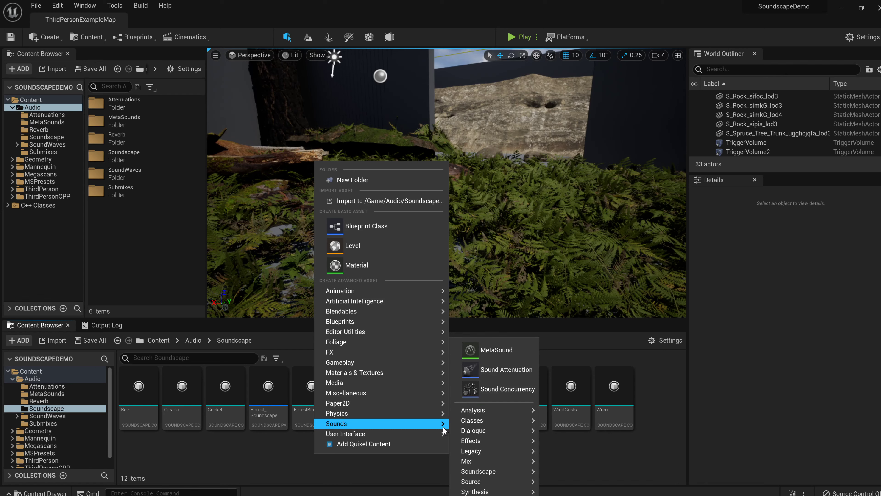
mouse_move(496, 473)
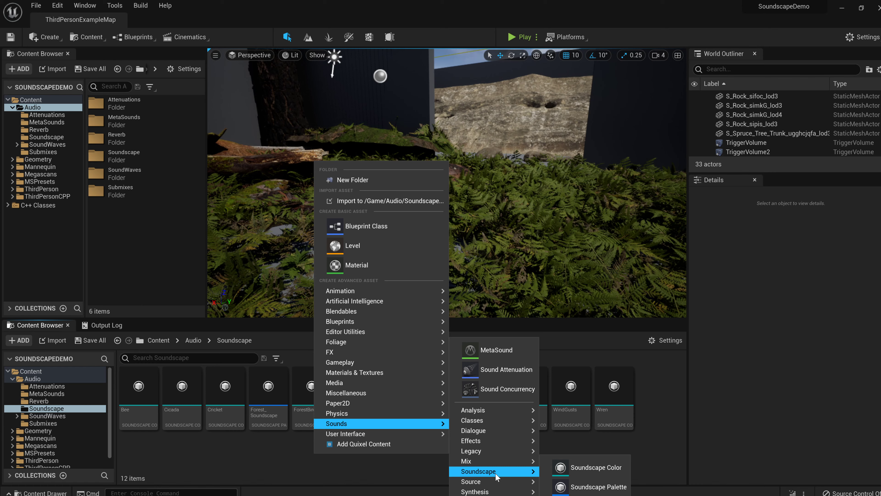
left_click(256, 468)
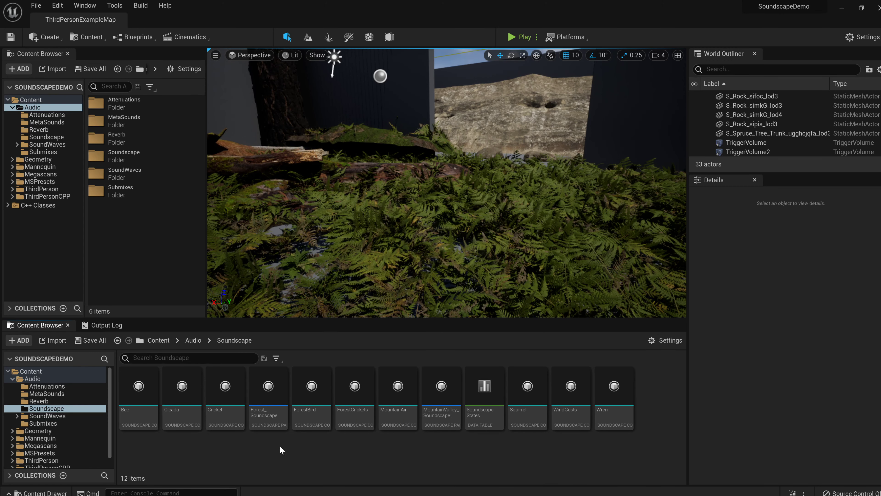
Step: Point out the Forest_Soundscape and MountainValley_Soundscape palettes and the individual soundscape color assets such as Bee, Cicada and Squirrel, ending with nothing selected
left_click(270, 418)
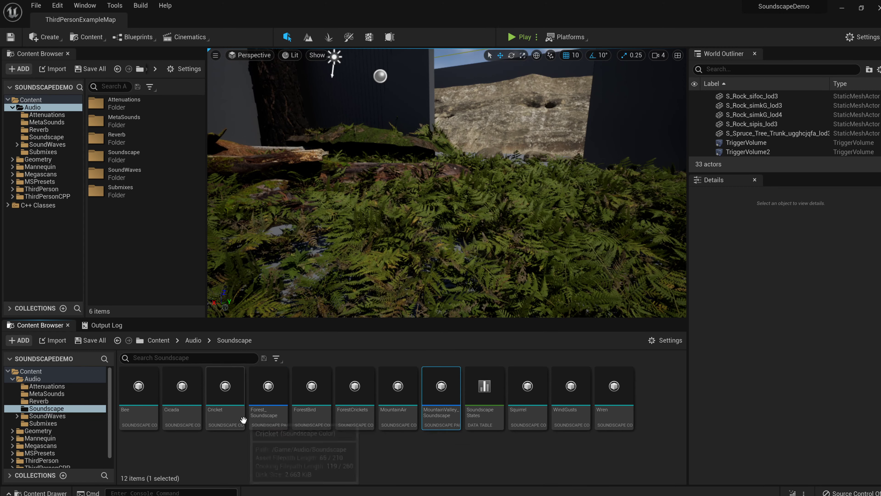
left_click(442, 421)
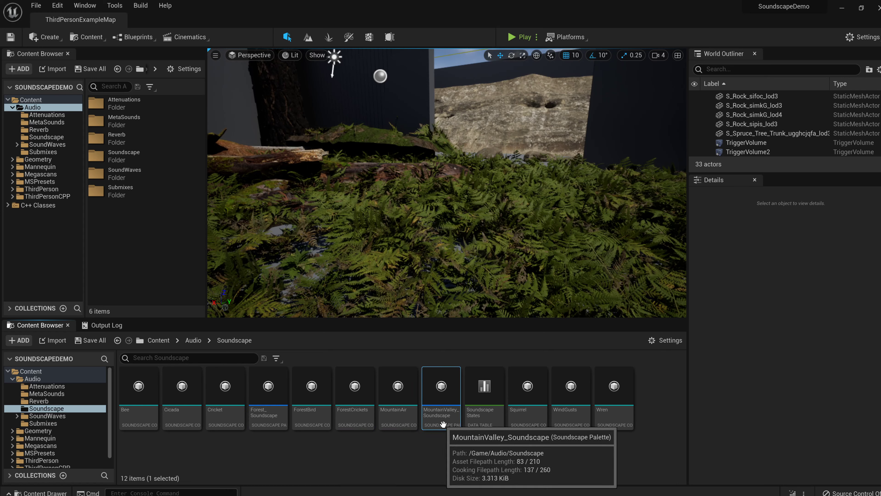
left_click(145, 425)
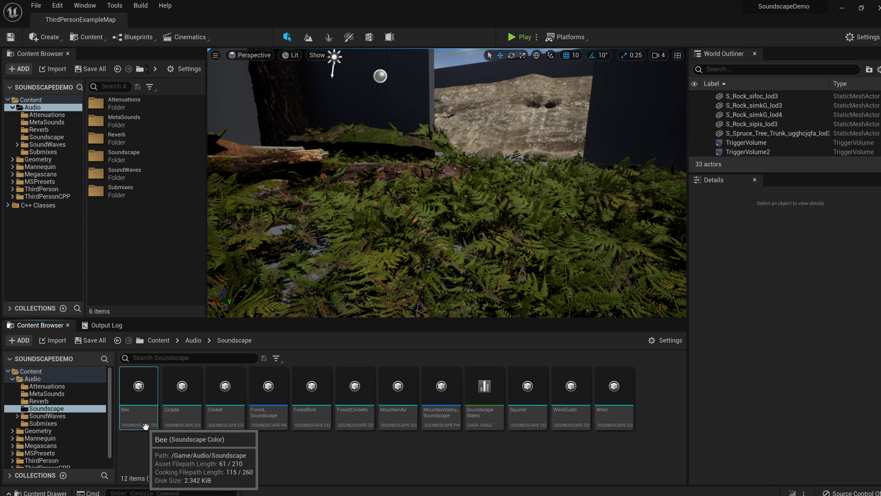
left_click(183, 424)
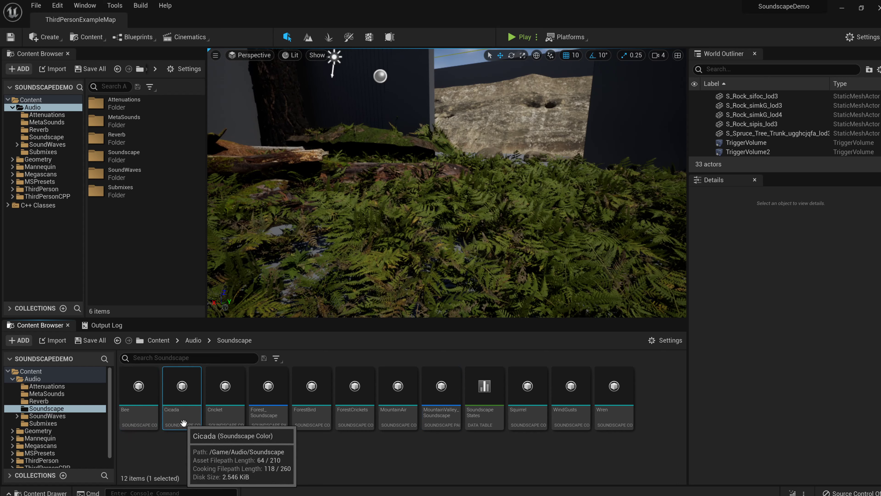
left_click(228, 424)
left_click(319, 423)
left_click(358, 424)
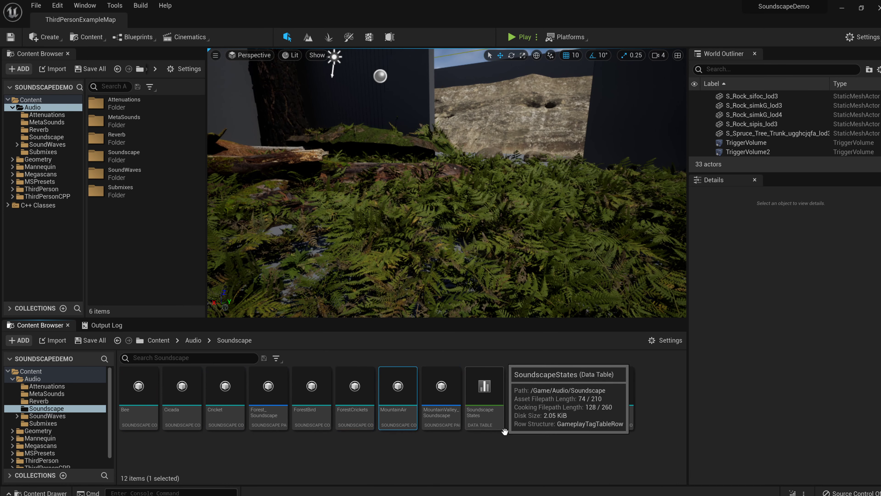
left_click(526, 425)
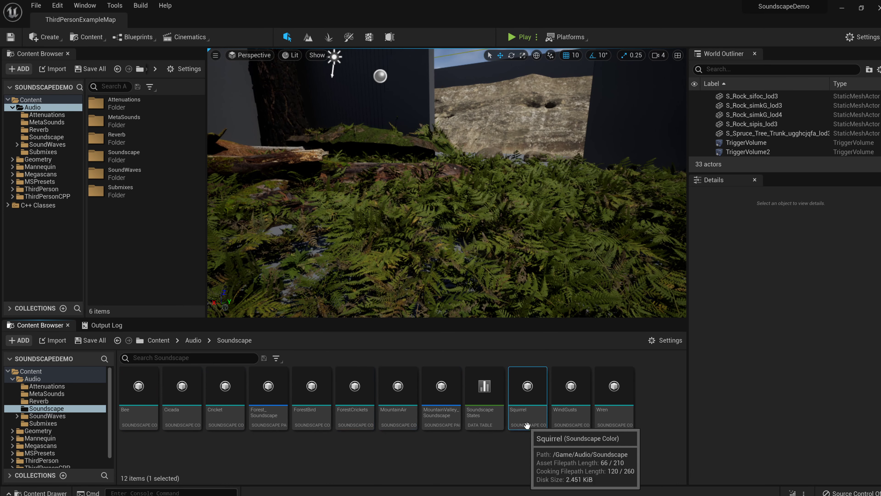
left_click(573, 422)
left_click(620, 428)
left_click(547, 447)
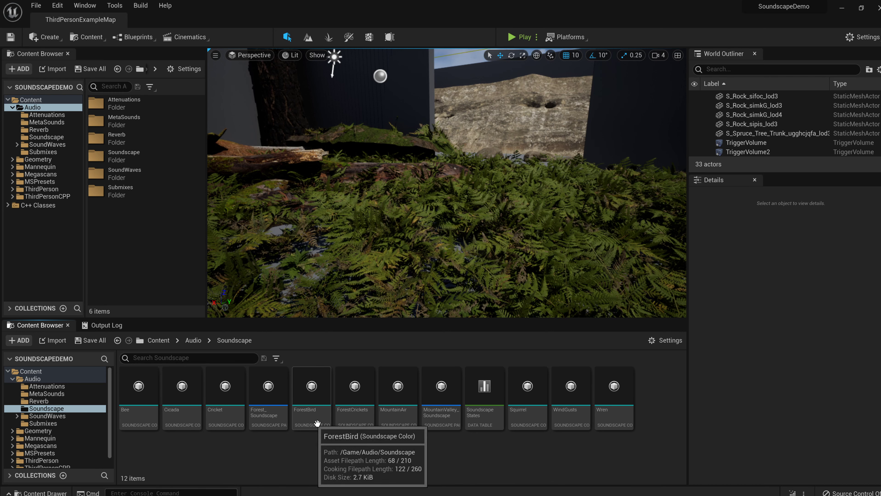
Step: Open the ForestCrickets soundscape color in a restored-size window and examine its sound, volume, pitch and modulation settings
left_click(356, 421)
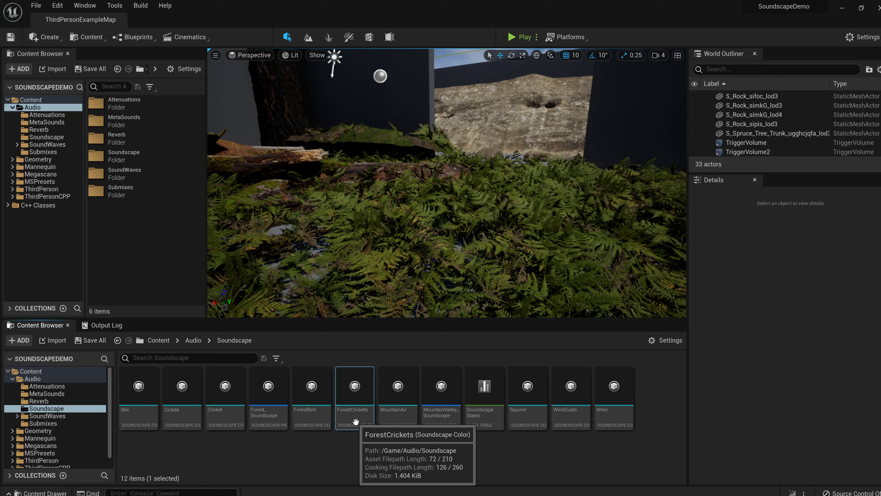
double_click(356, 421)
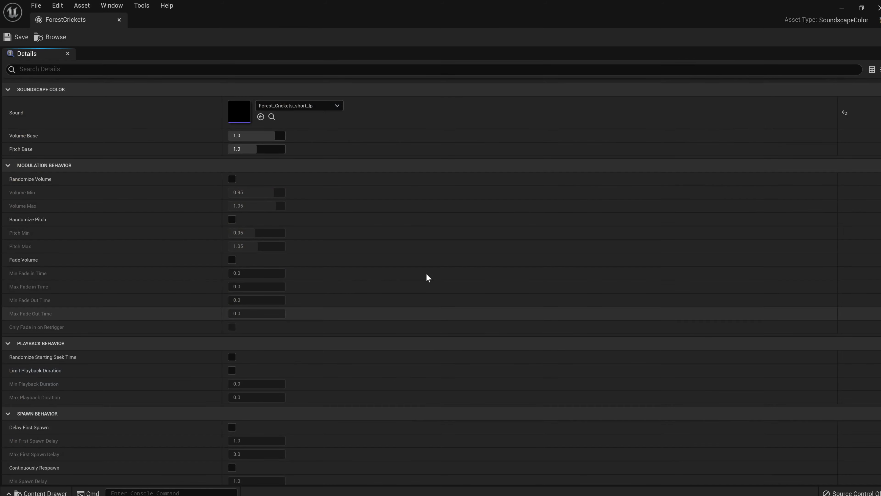
double_click(378, 6)
scroll(556, 232, "down", 2)
scroll(556, 232, "down", 10)
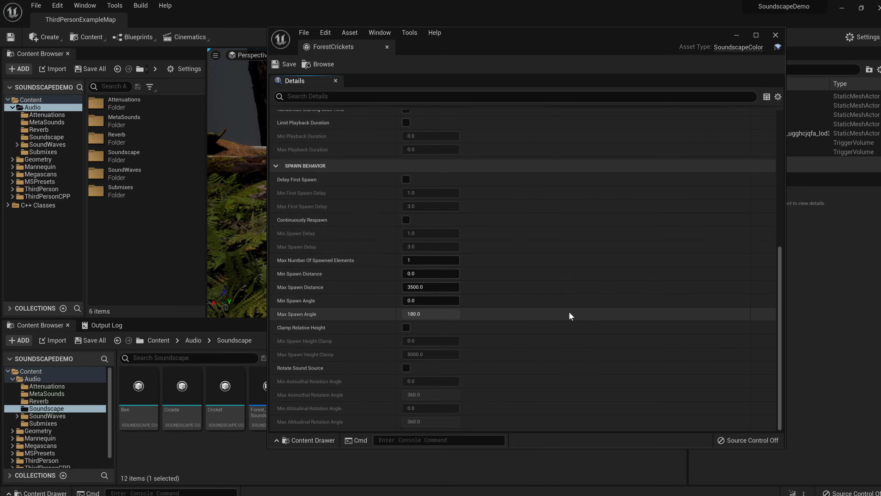
scroll(569, 316, "up", 12)
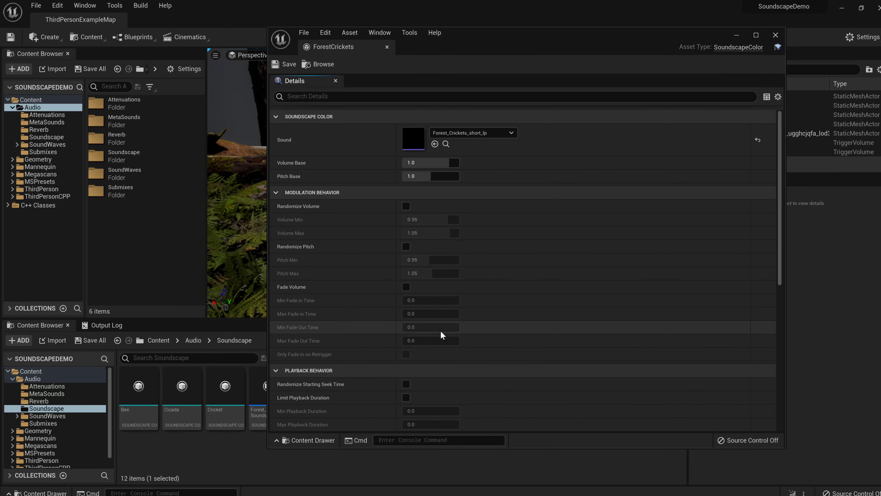
scroll(513, 382, "down", 2)
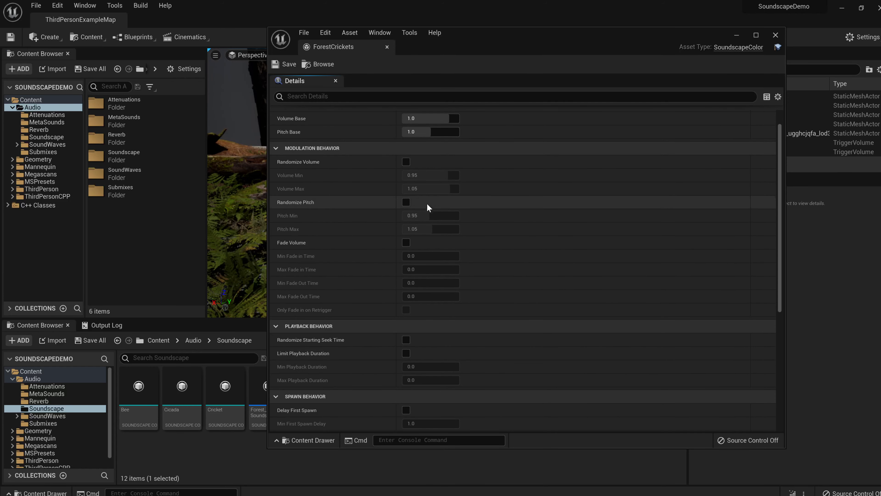
scroll(451, 215, "up", 2)
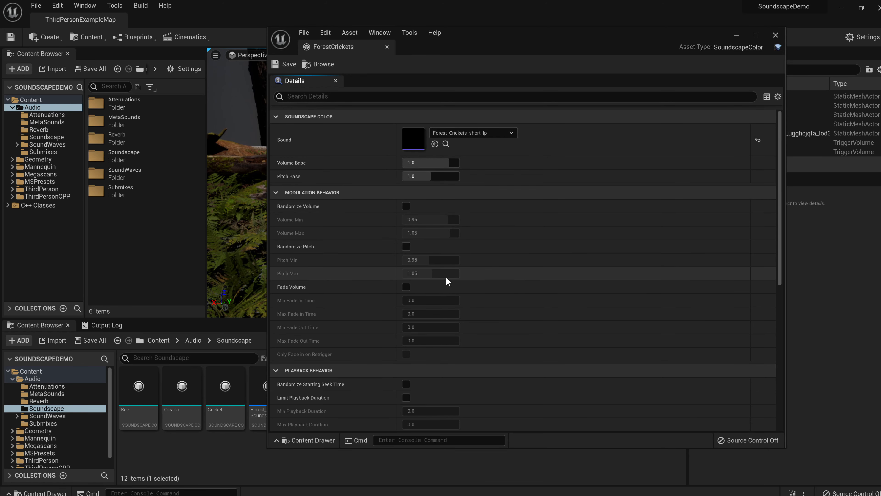
Step: Review the playback and spawn behavior settings of the ForestCrickets color and close its editor
scroll(517, 296, "down", 4)
scroll(518, 262, "down", 10)
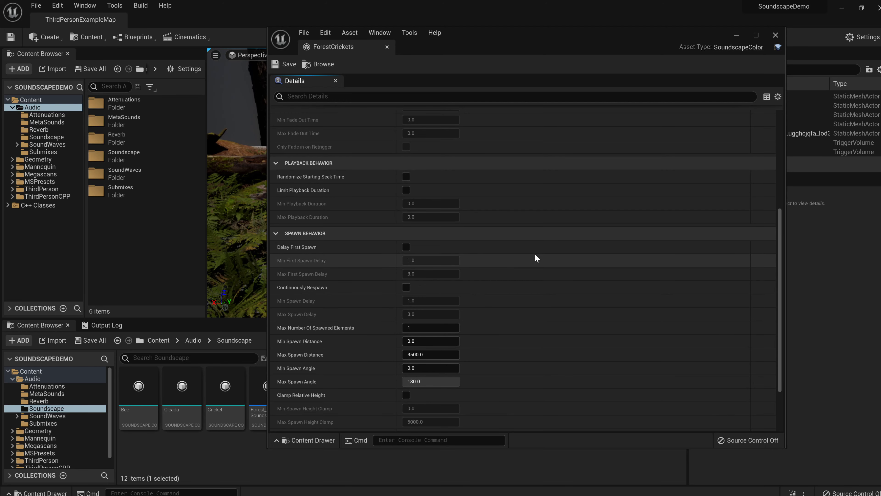
scroll(543, 256, "down", 4)
scroll(504, 234, "up", 11)
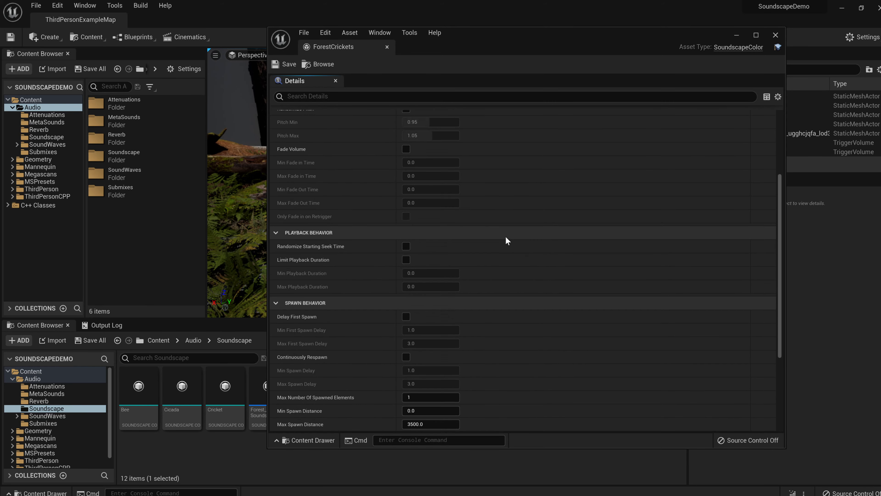
scroll(505, 242, "up", 3)
scroll(497, 307, "down", 6)
scroll(498, 307, "down", 8)
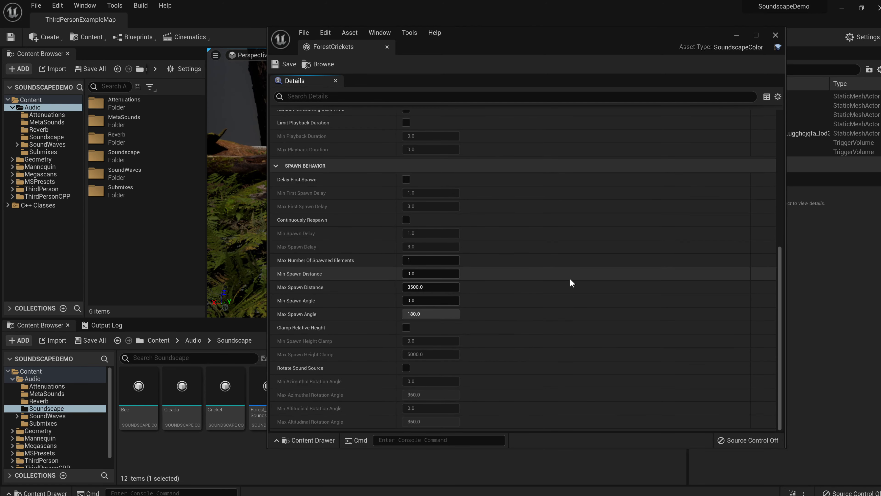
scroll(573, 283, "up", 18)
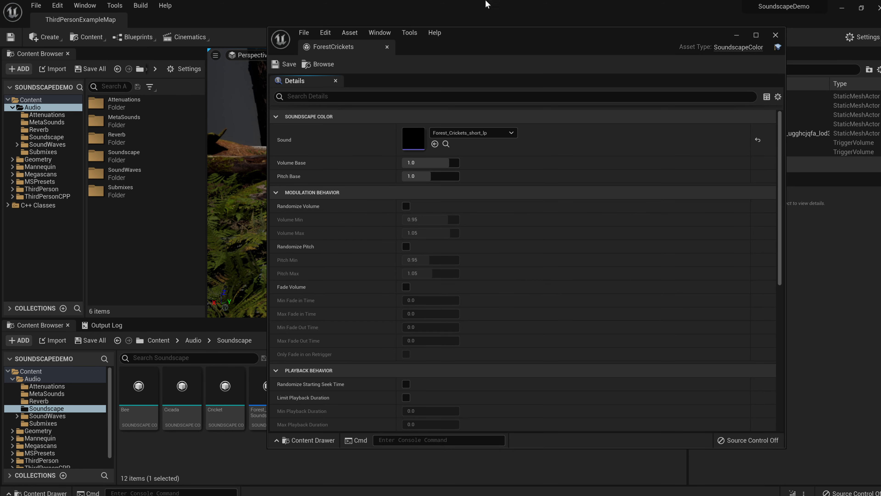
left_click(776, 35)
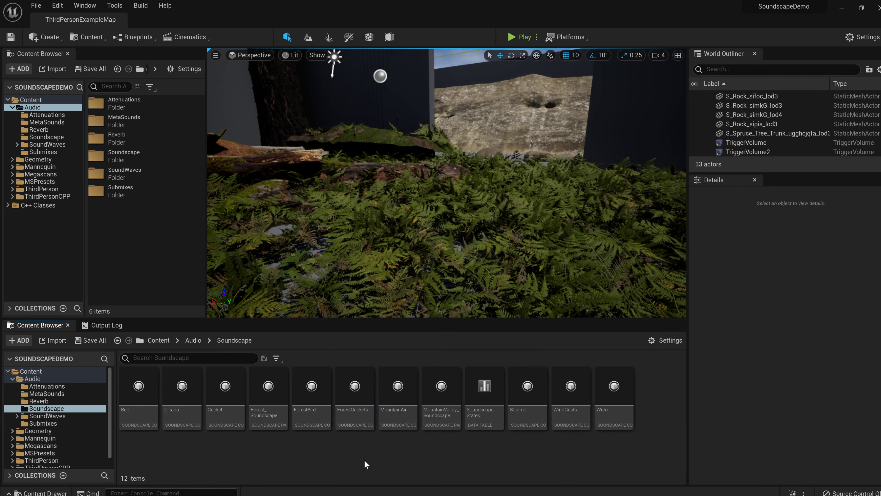
Step: Open the Cricket soundscape color, examine its volume randomization, spawn delay, distance and height clamp settings, and close its editor
double_click(220, 417)
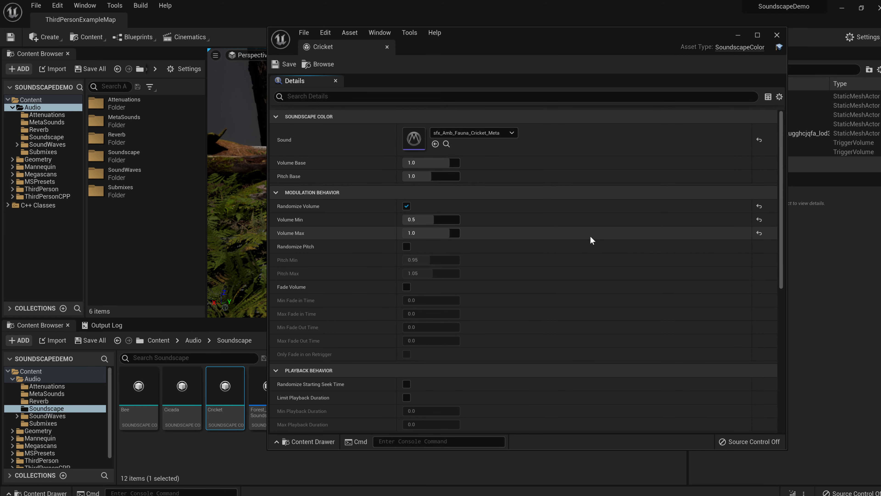
scroll(592, 241, "down", 8)
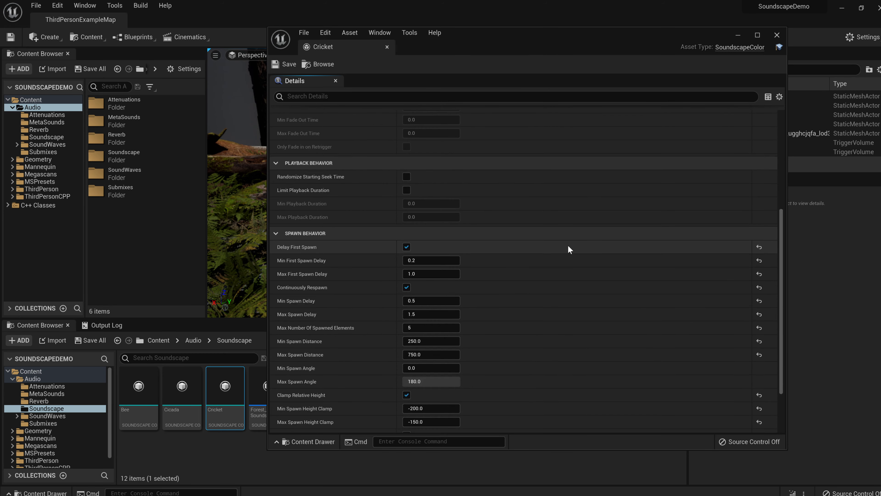
scroll(568, 244, "down", 2)
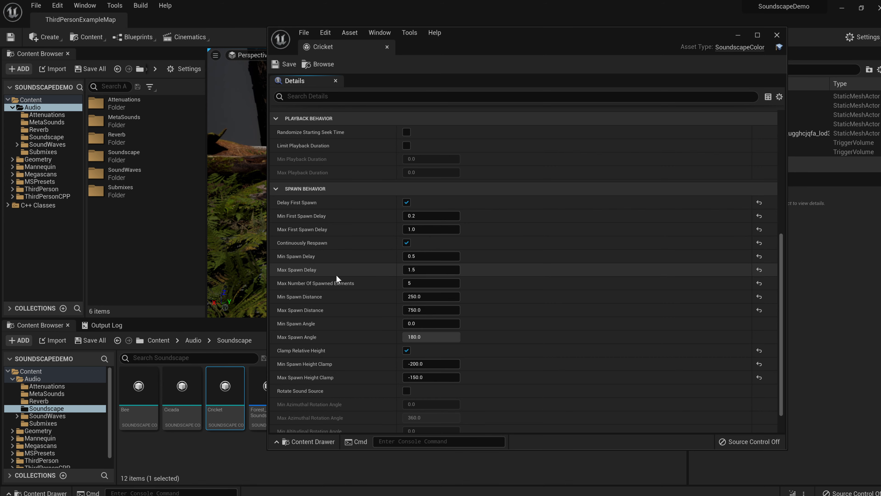
mouse_move(348, 282)
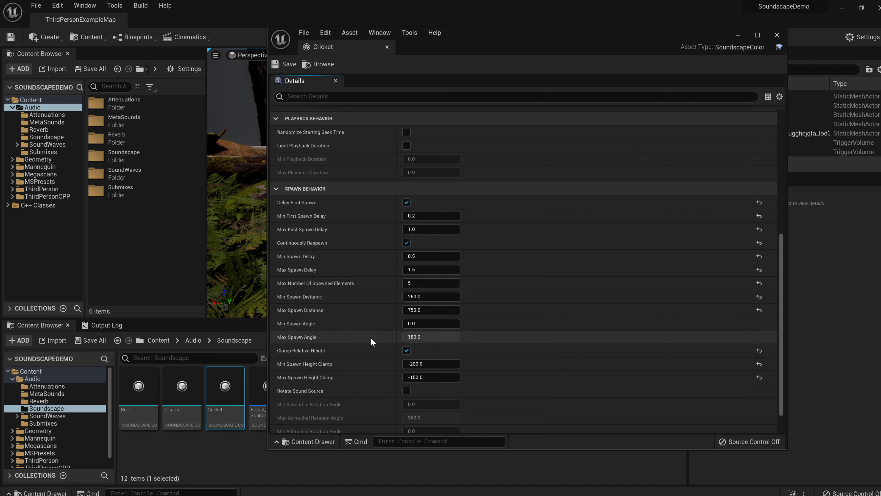
scroll(367, 349, "down", 1)
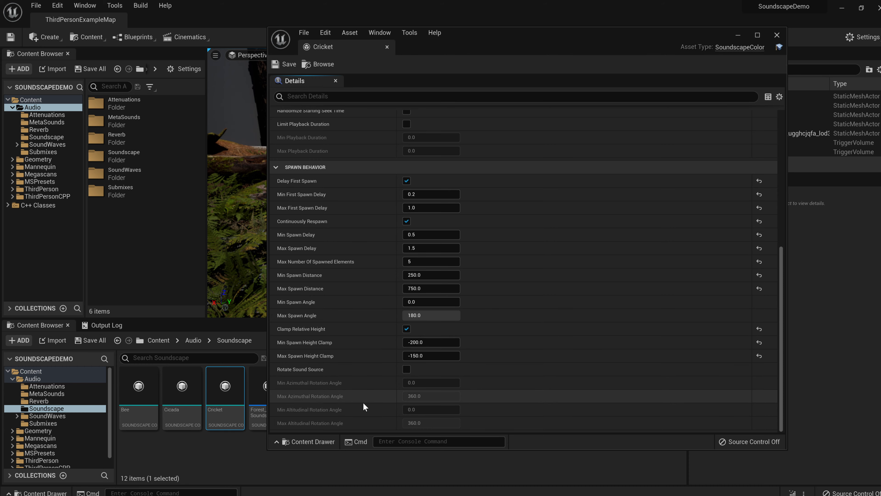
scroll(571, 335, "up", 6)
scroll(549, 327, "down", 6)
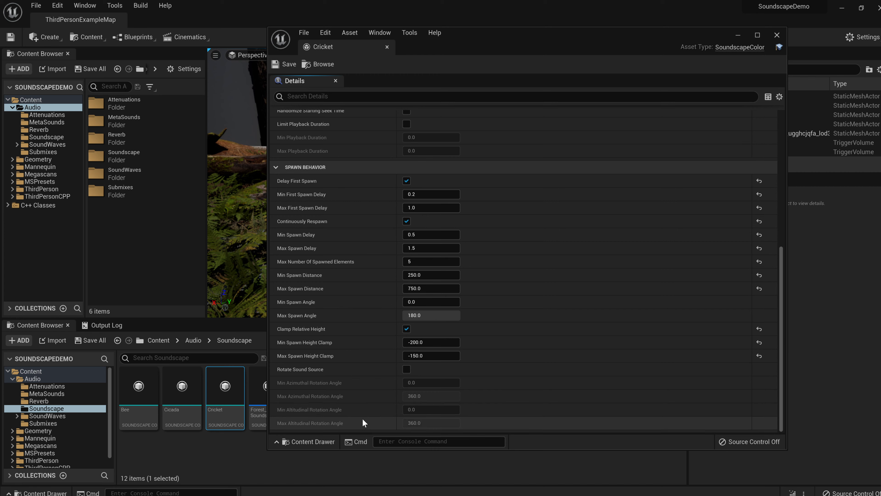
left_click(777, 35)
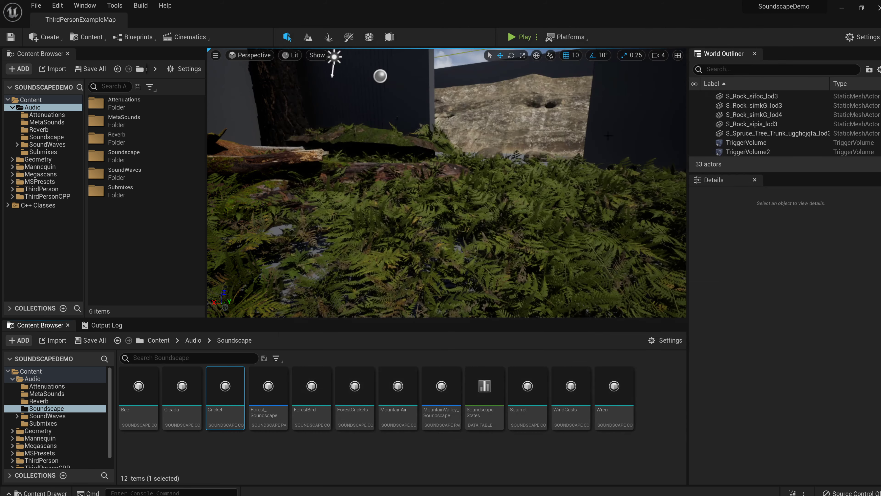
Step: Open the Forest_Soundscape palette in an enlarged window and examine its playback conditions and first soundscape color entries
left_click(269, 443)
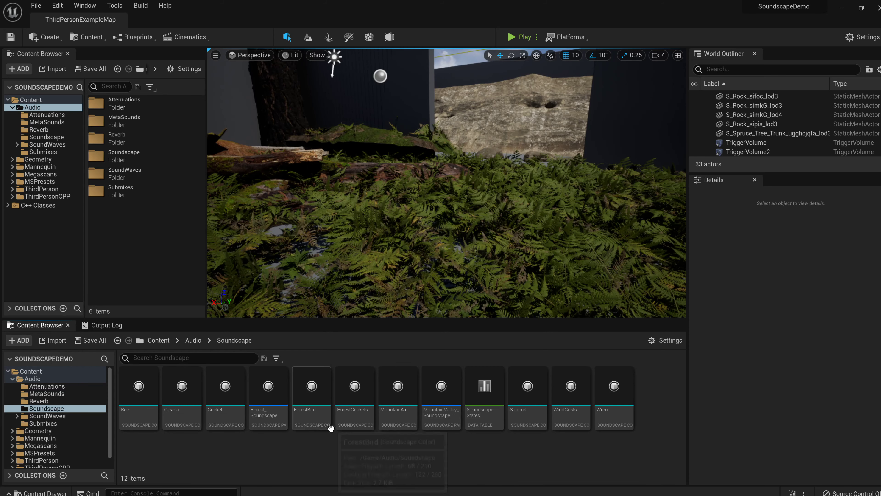
double_click(277, 413)
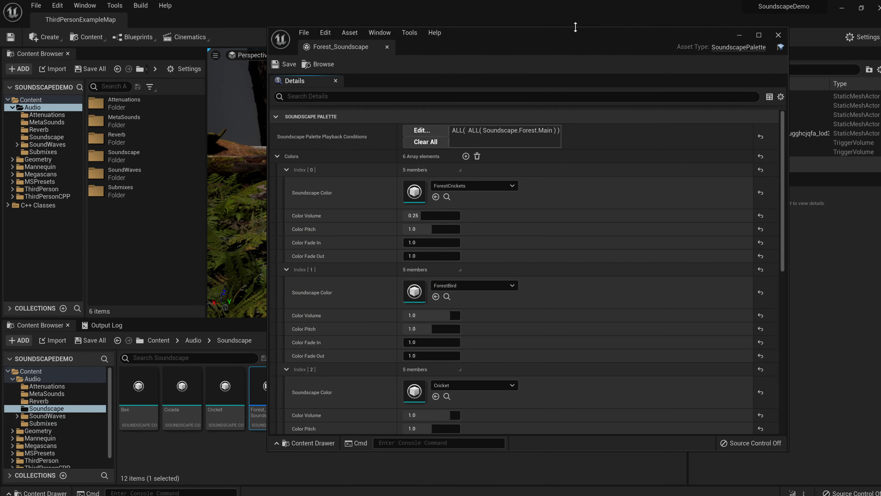
double_click(576, 27)
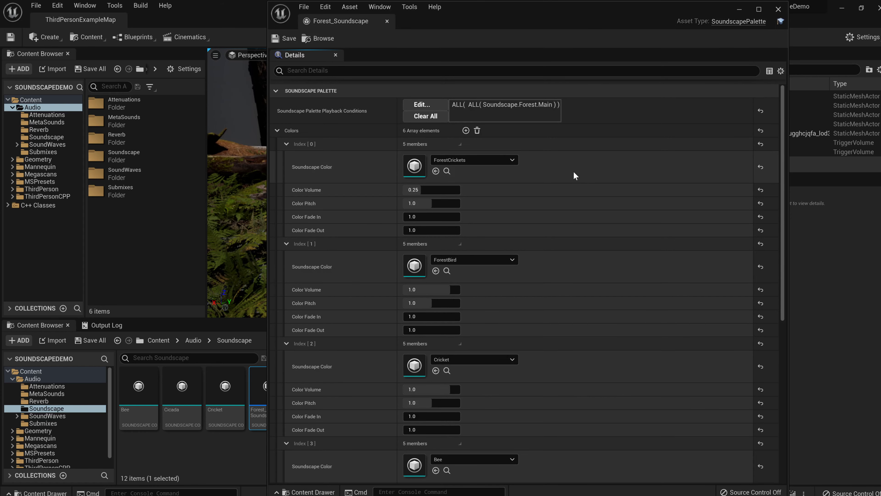
scroll(519, 248, "down", 3)
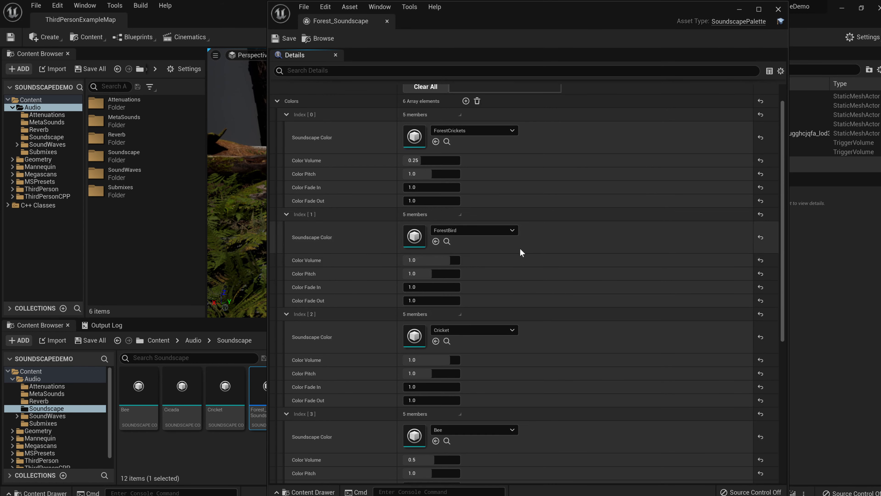
scroll(534, 266, "down", 1)
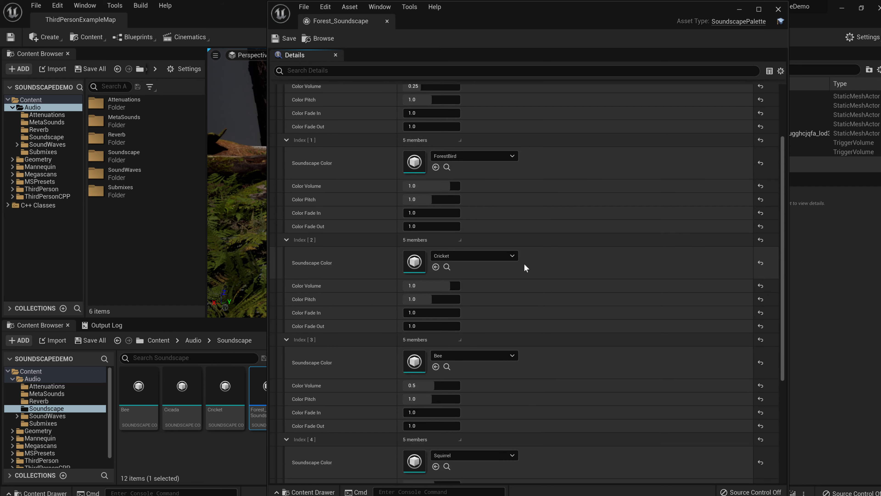
scroll(524, 266, "up", 2)
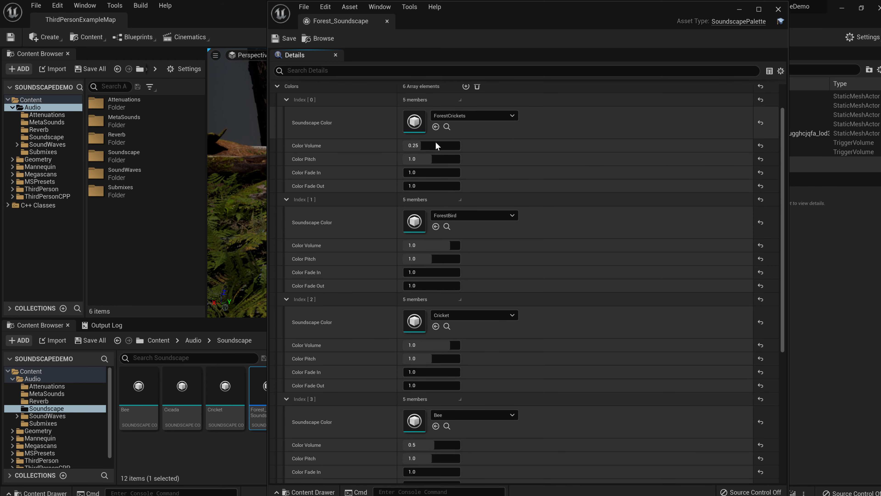
Step: Review the palette's Bee, Squirrel and Wren color settings, then recheck the Forest_Soundscape playback conditions and close its editor
scroll(530, 261, "down", 3)
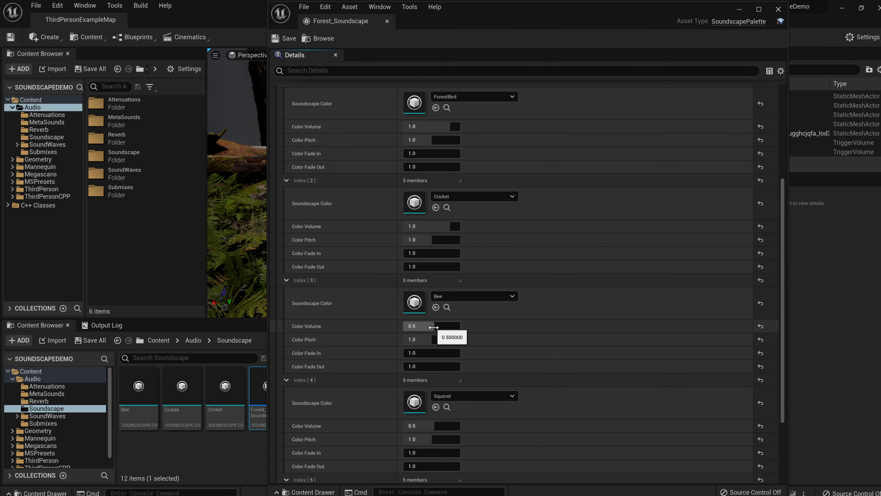
scroll(525, 338, "down", 2)
scroll(525, 337, "down", 1)
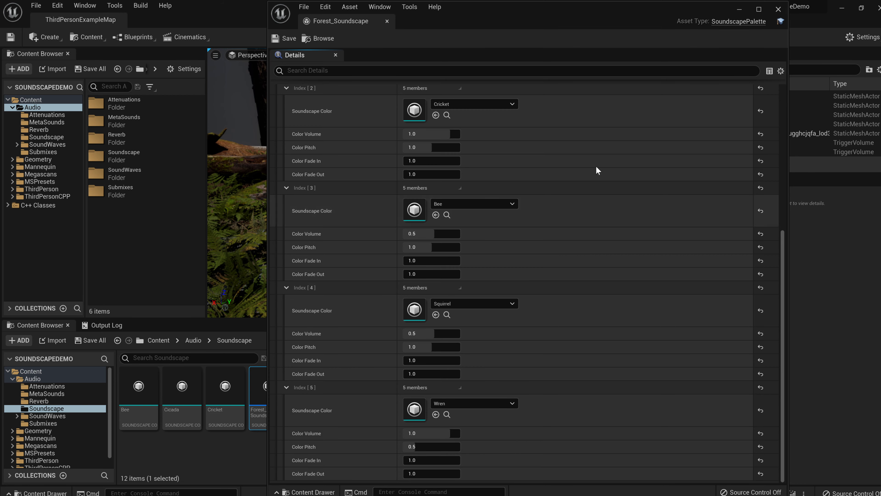
left_click(779, 10)
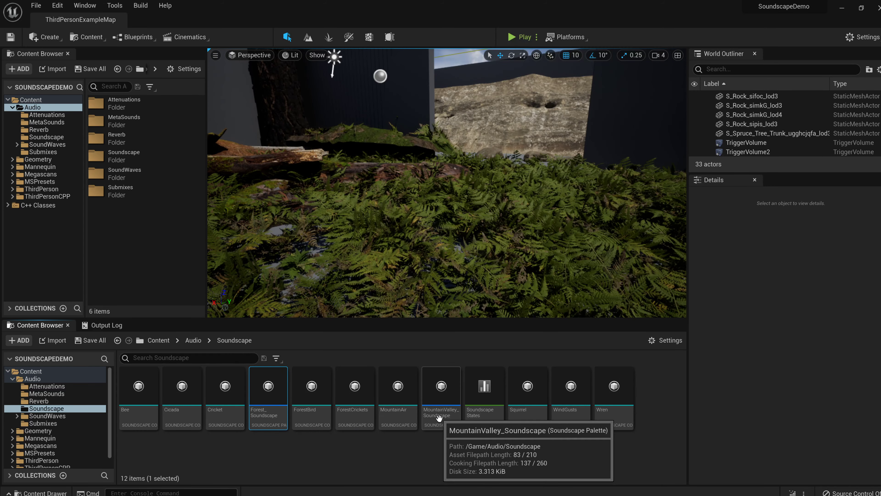
double_click(270, 415)
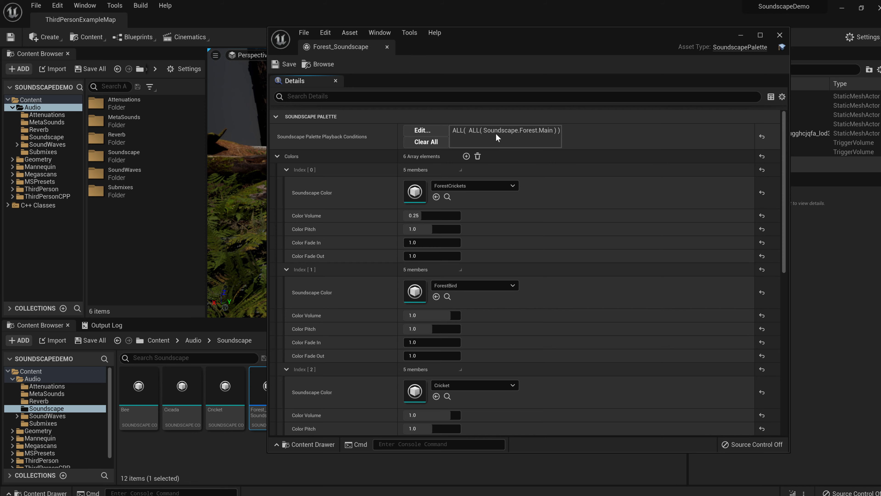
left_click(780, 36)
Step: Open the level blueprint in a maximized window and examine the Add Palette Collection node following Event BeginPlay
left_click(135, 37)
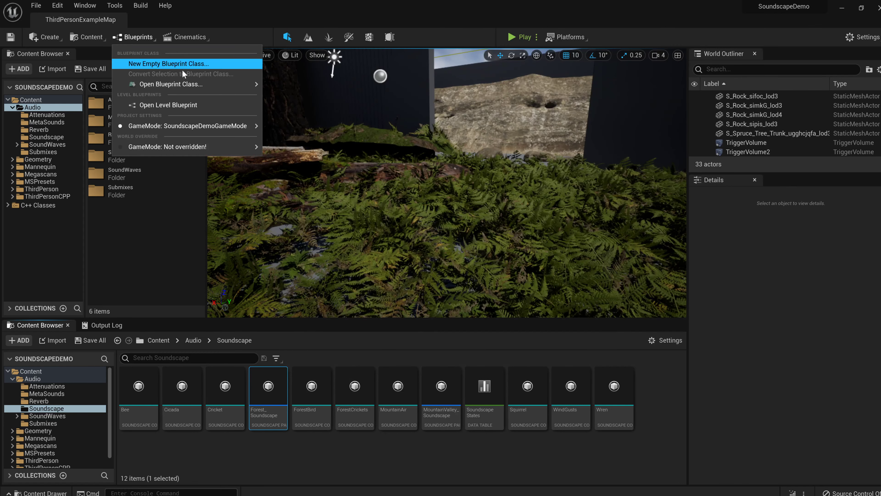
left_click(185, 106)
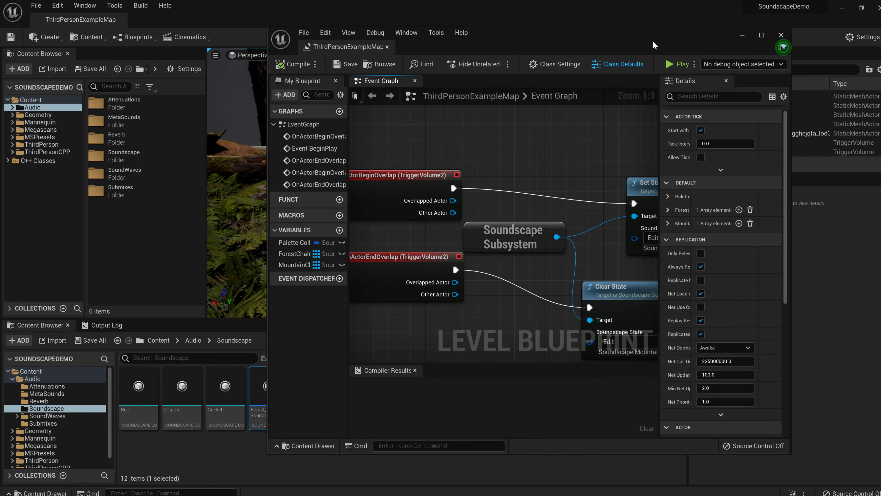
double_click(641, 41)
scroll(496, 214, "down", 5)
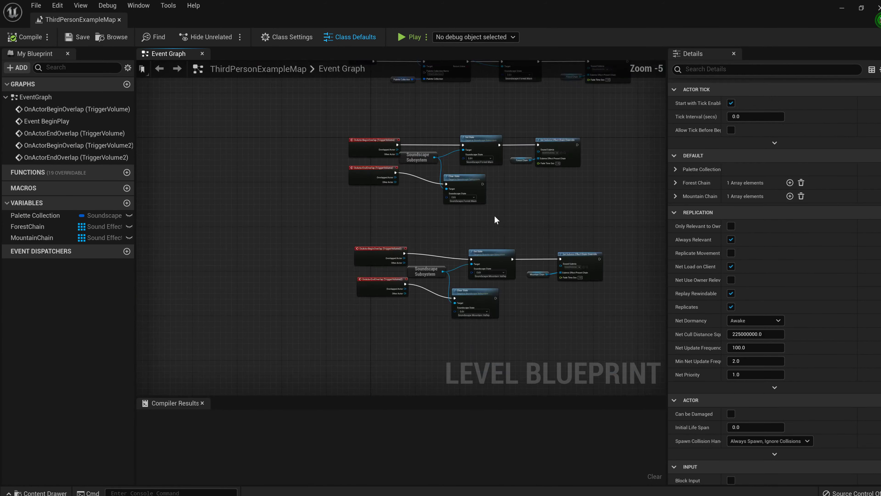
scroll(396, 166, "up", 5)
right_click_drag(378, 188, 390, 104)
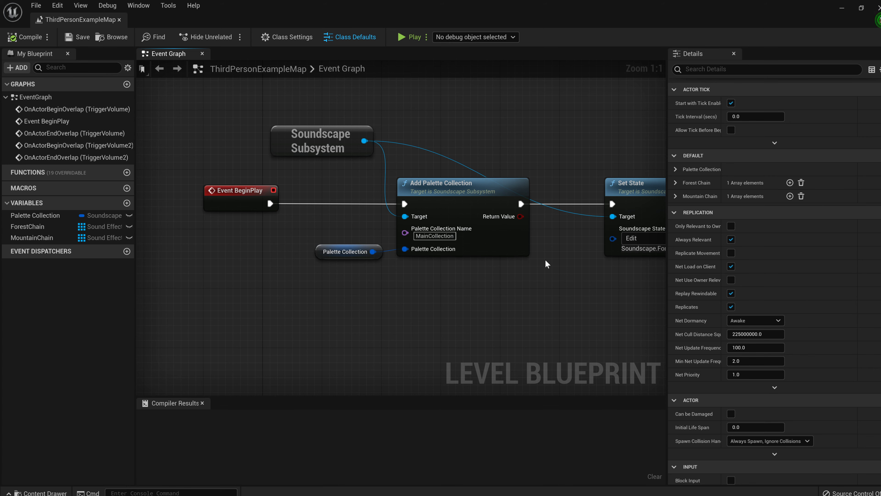
Step: Inspect the gameplay tag options for Soundscape State on the BeginPlay Set State node, keeping Soundscape.Forest.Main, and select the node
right_click_drag(584, 262, 439, 265)
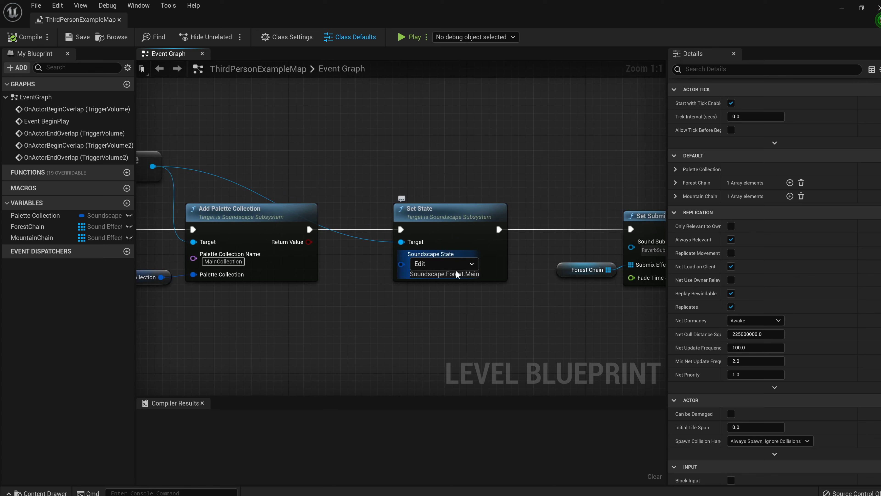
left_click(462, 267)
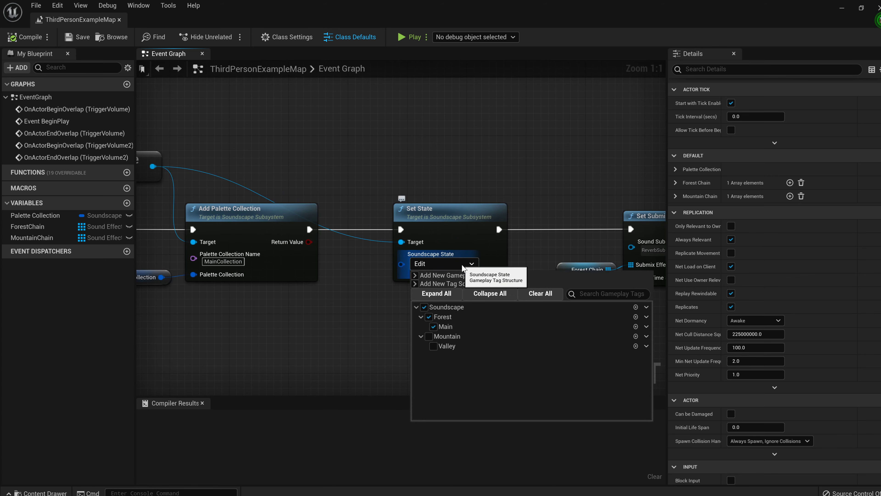
left_click(383, 290)
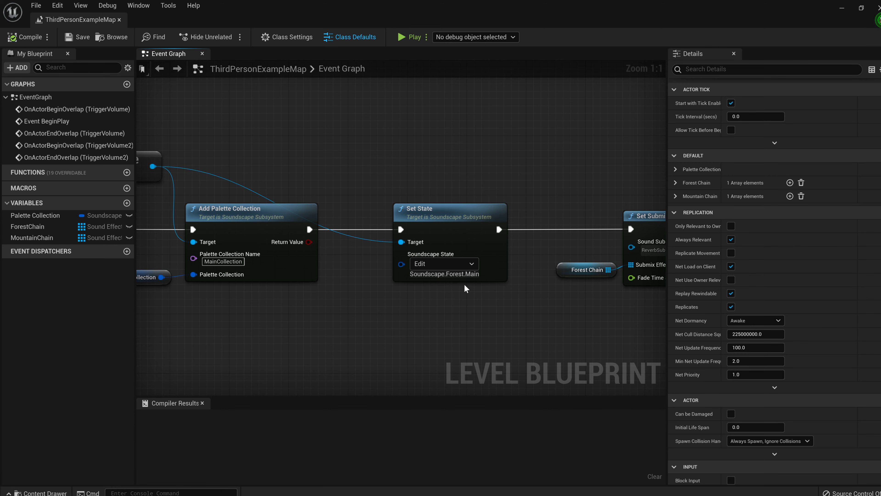
left_click(450, 219)
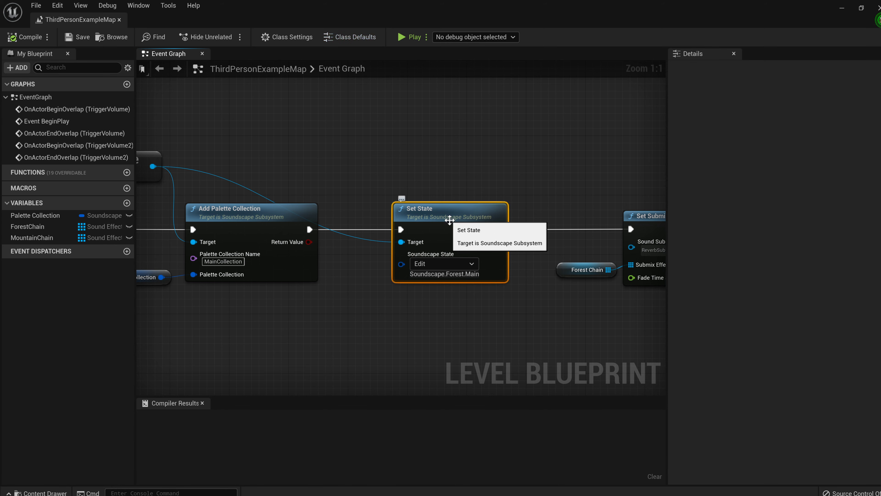
Step: Examine the TriggerVolume Set State and Clear State nodes, then revisit the BeginPlay chain's Add Palette Collection and Set State nodes
scroll(416, 243, "down", 4)
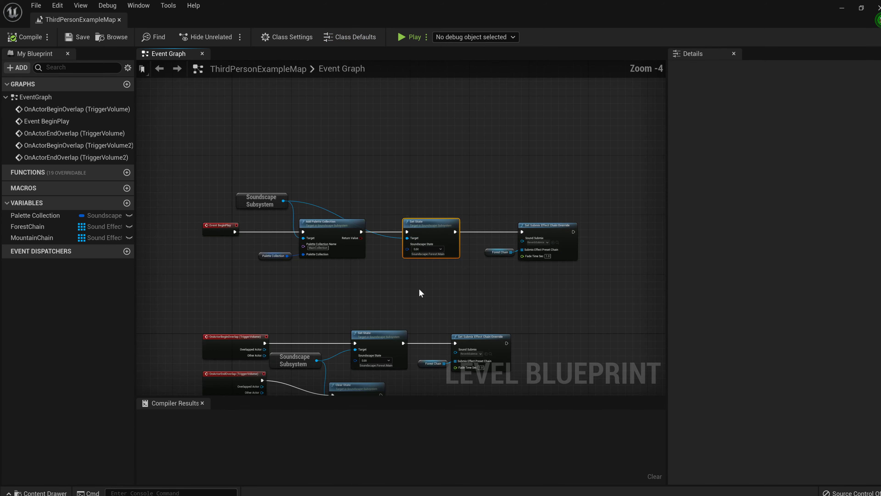
scroll(409, 251, "up", 4)
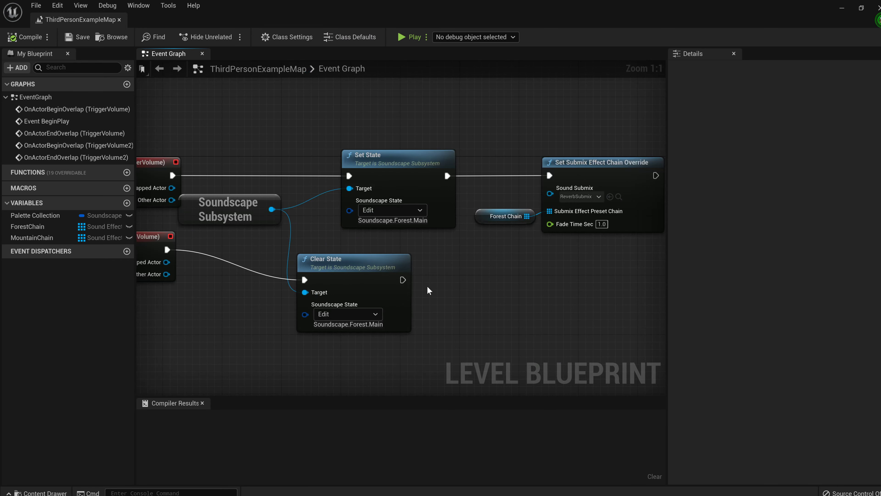
right_click_drag(475, 269, 473, 162)
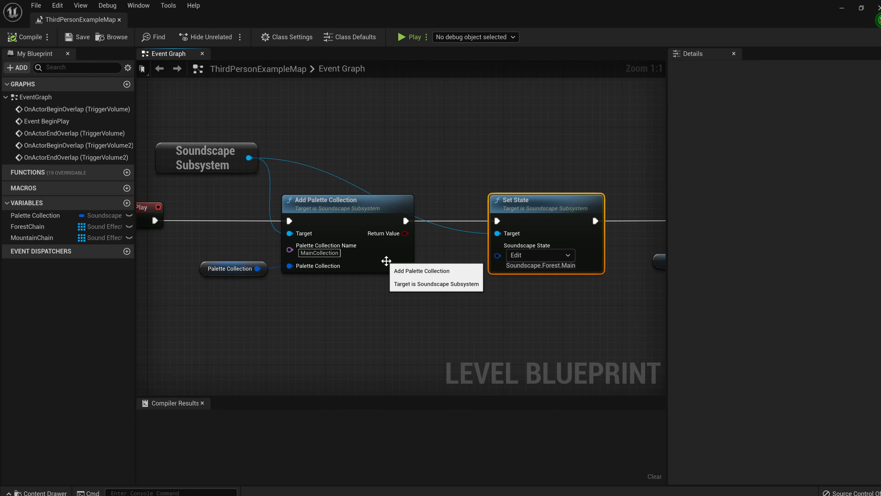
left_click(387, 265)
left_click(539, 213)
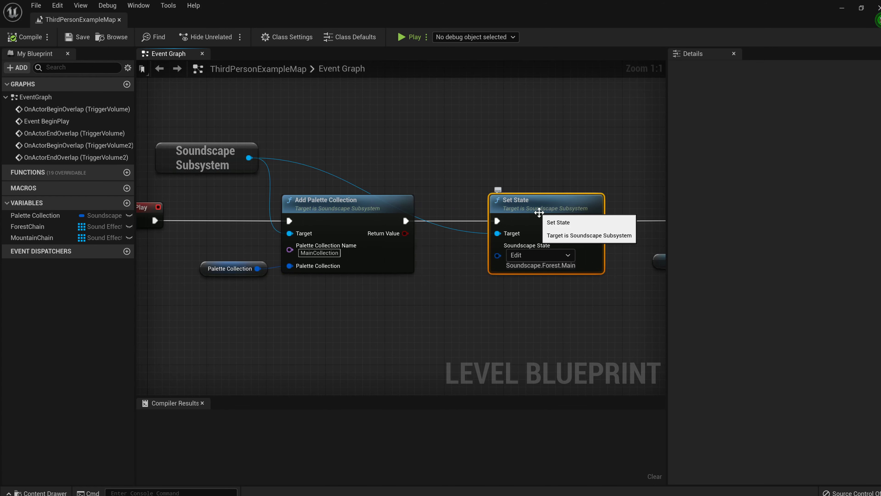
left_click(316, 216)
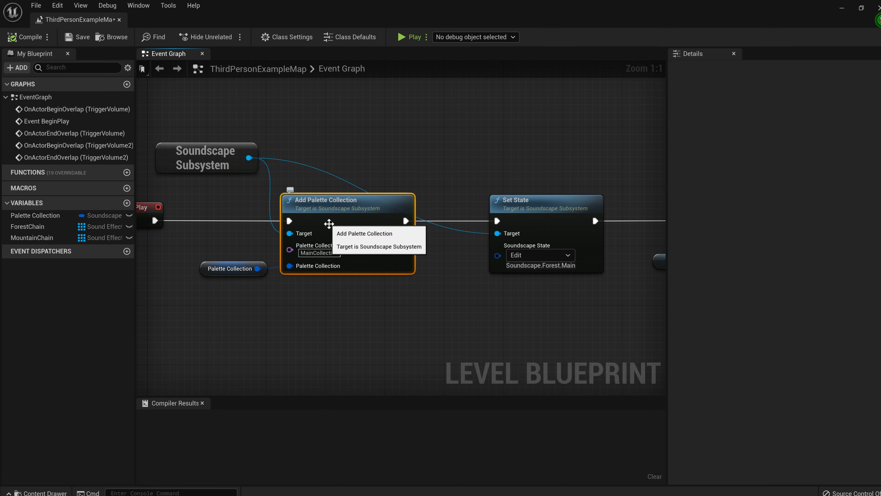
Step: Review the Set State and Clear State nodes driven by the TriggerVolume begin and end overlap events, and close the level blueprint
right_click_drag(355, 200, 401, 170)
right_click_drag(466, 293, 385, 299)
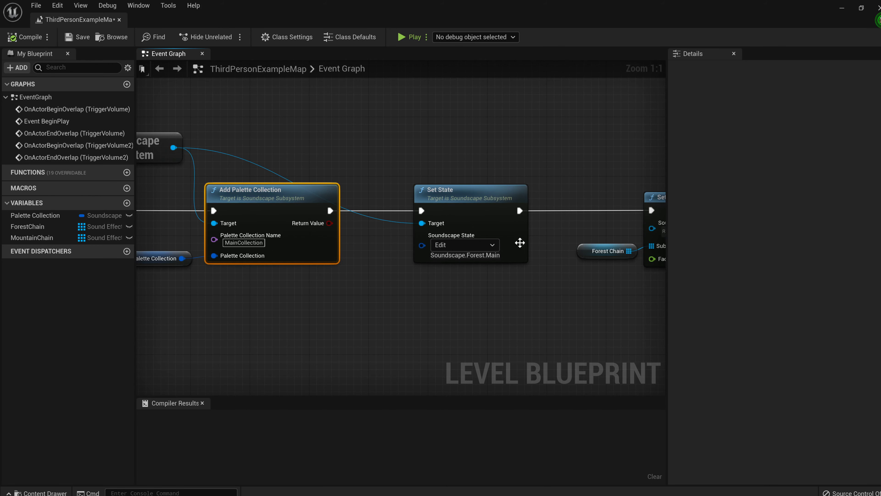
right_click_drag(480, 208, 526, 162)
left_click(500, 154)
right_click_drag(478, 247, 432, 166)
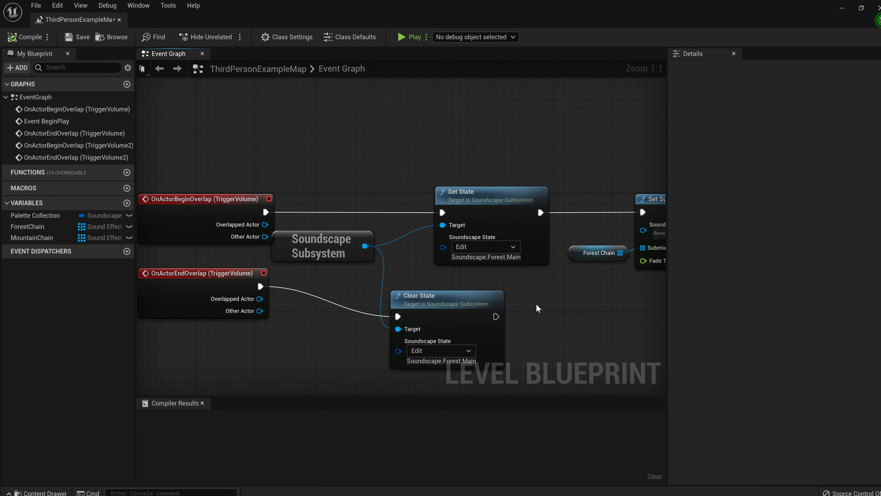
right_click_drag(537, 304, 480, 252)
right_click_drag(534, 259, 599, 241)
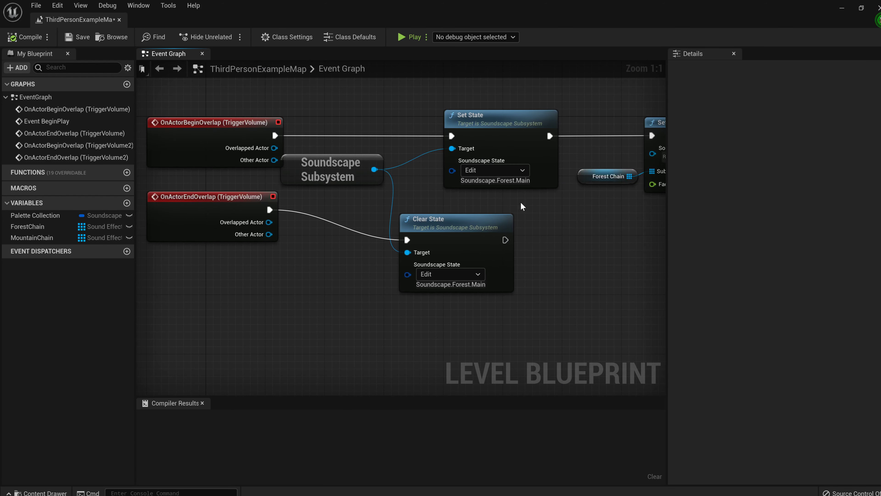
left_click(879, 7)
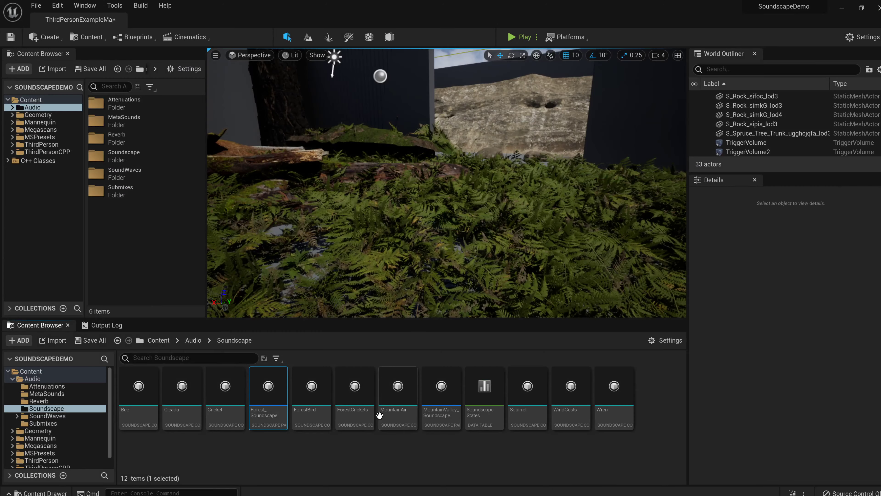
Step: Point out the Forest_Soundscape palette in the Soundscape folder again, ending with no asset selected
double_click(275, 421)
left_click(255, 104)
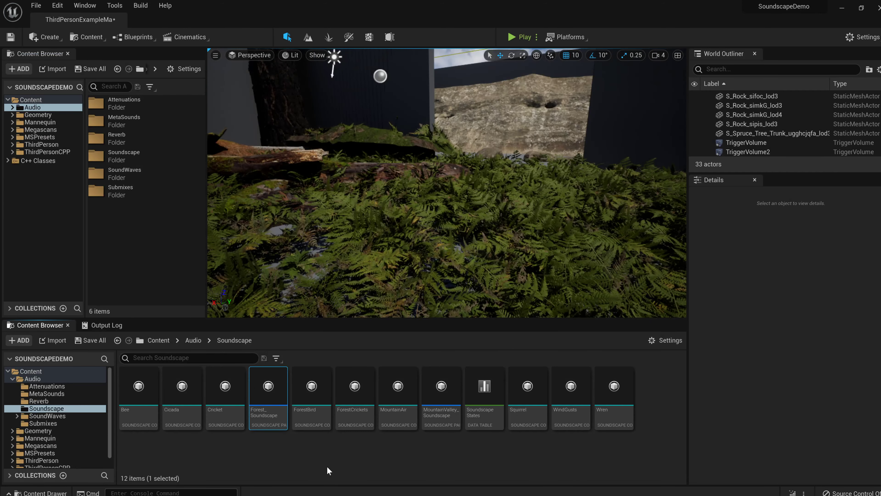
left_click(328, 467)
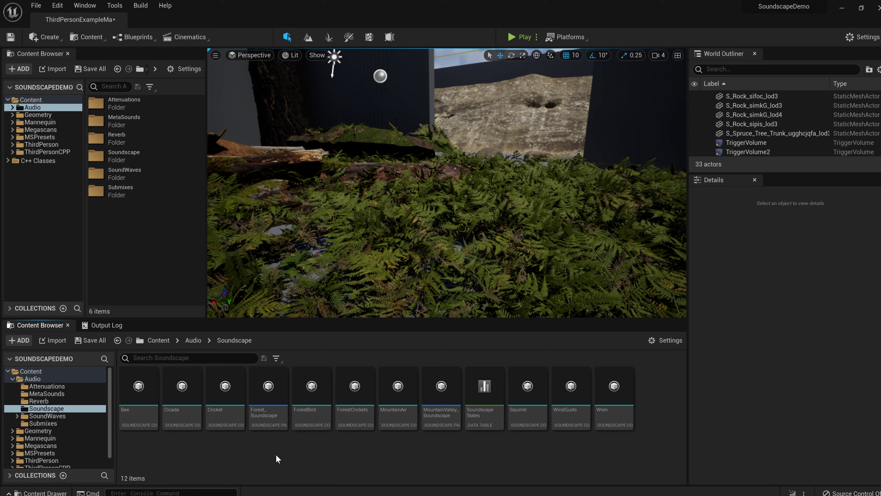
left_click(269, 416)
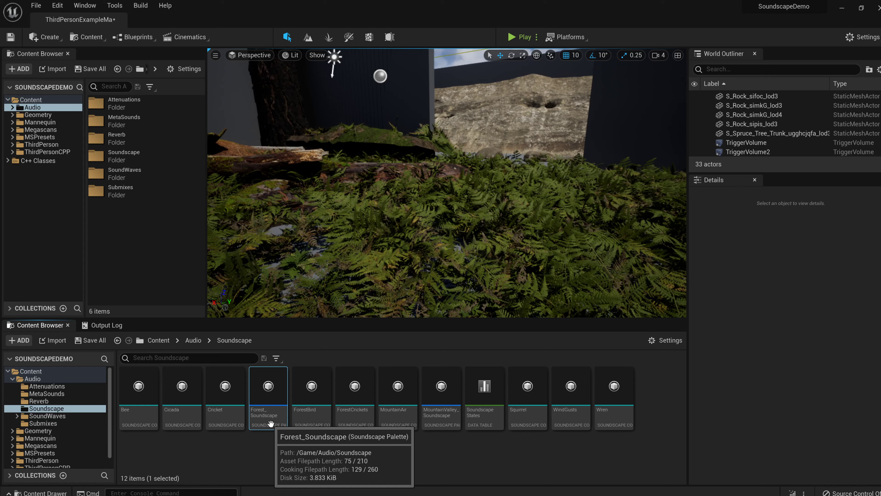
left_click(413, 455)
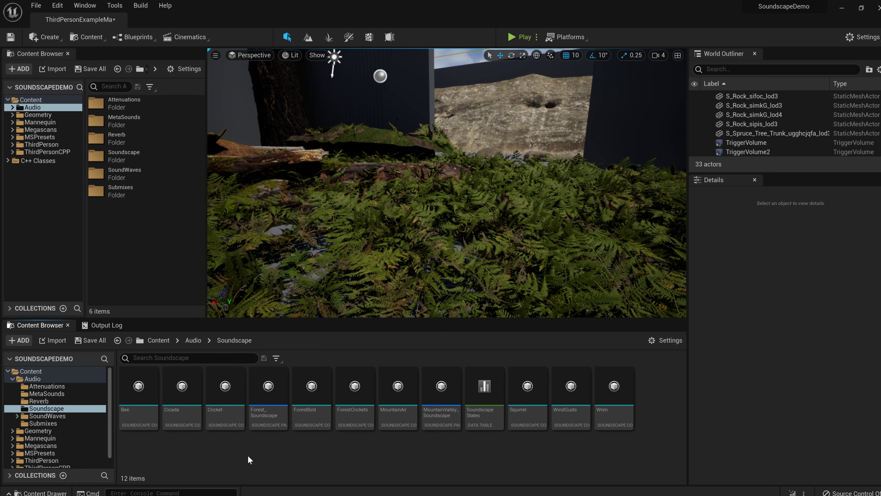
Step: Play the level in the editor and examine the Bee soundscape color's modulation, playback and spawn behavior settings in an enlarged window
left_click(521, 37)
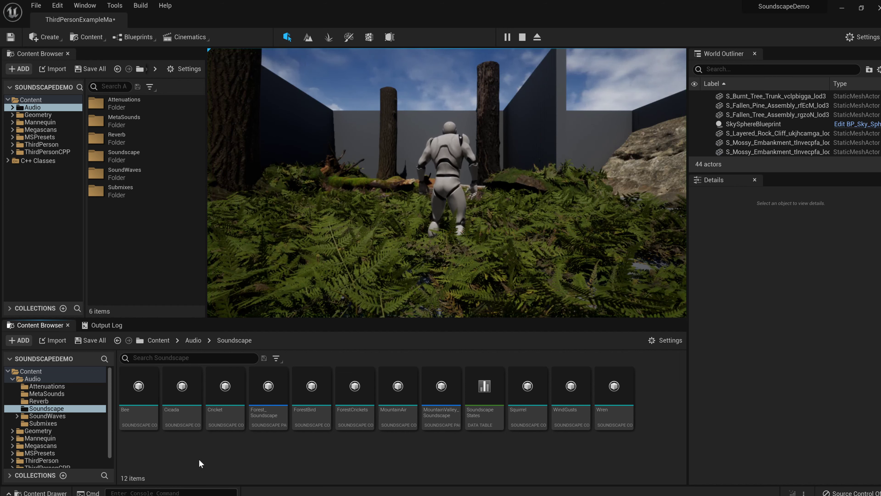
double_click(147, 417)
mouse_move(523, 2)
left_mouse_down()
mouse_move(542, 69)
mouse_move(538, 2)
left_mouse_up()
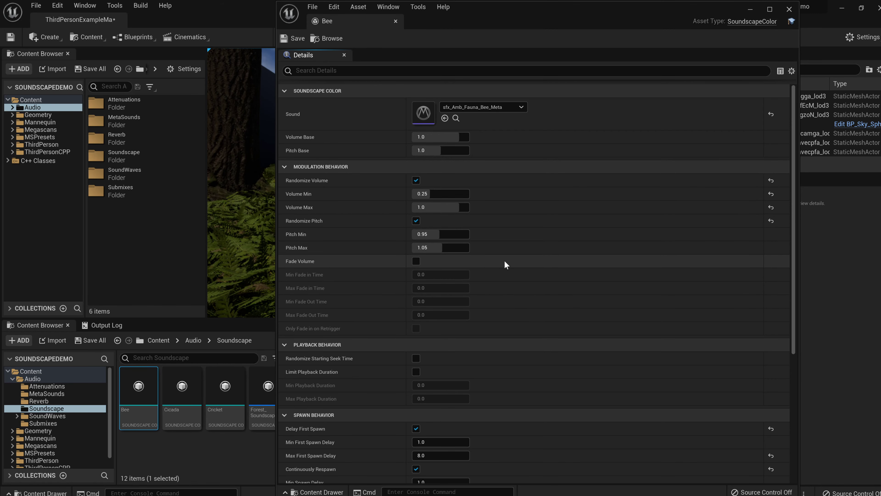
scroll(509, 278, "down", 5)
scroll(521, 297, "up", 4)
scroll(523, 299, "up", 1)
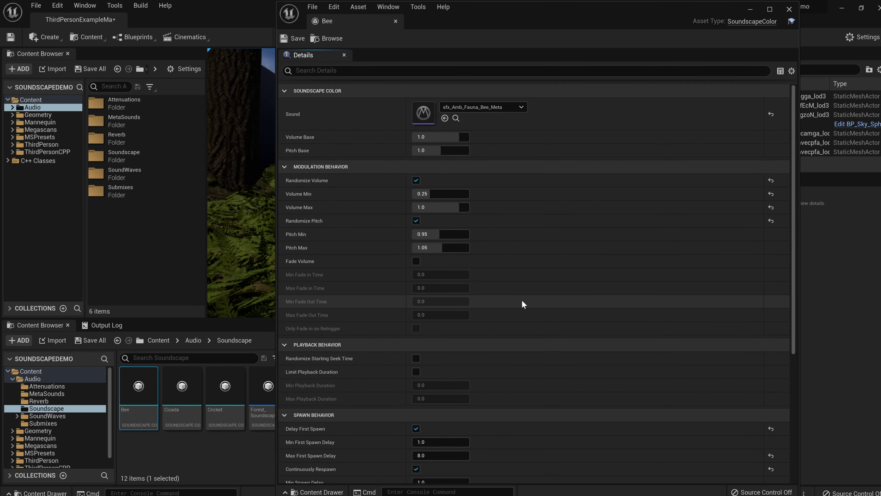
scroll(521, 351, "down", 7)
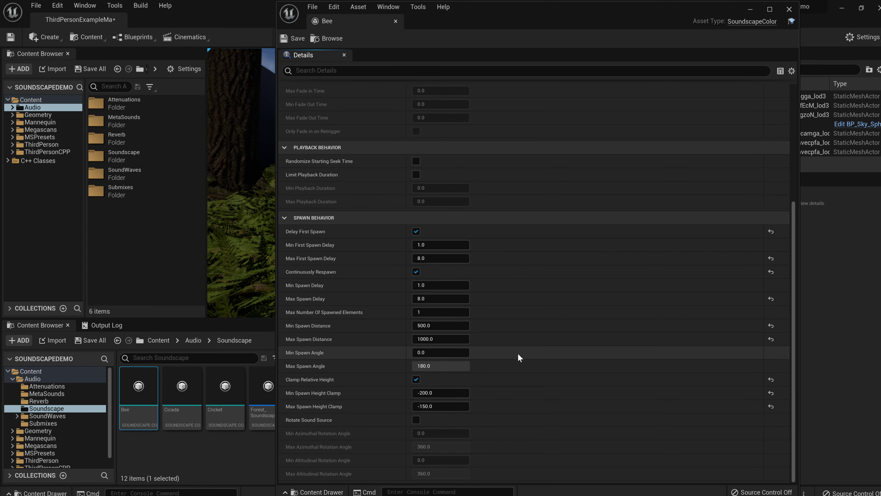
Step: Set Bee's Min Spawn Delay to 0.5, Max Spawn Delay to 1.0 and Max Number Of Spawned Elements to 10
scroll(516, 350, "up", 2)
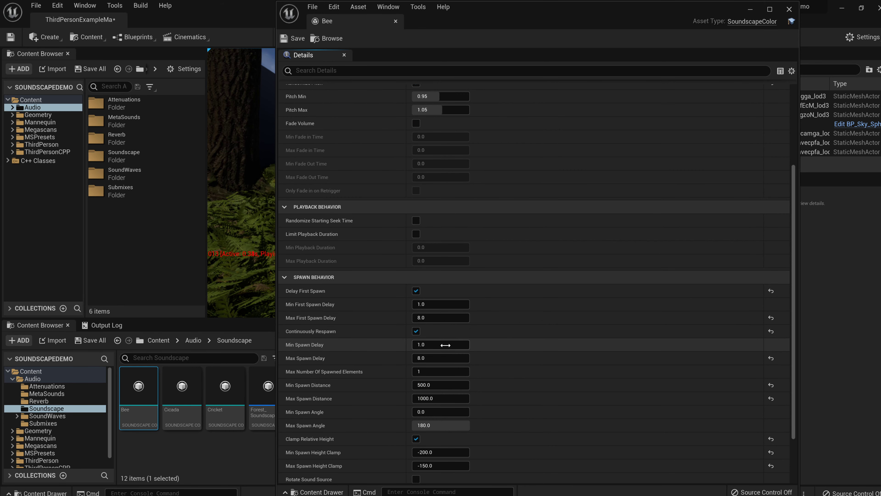
left_click(439, 344)
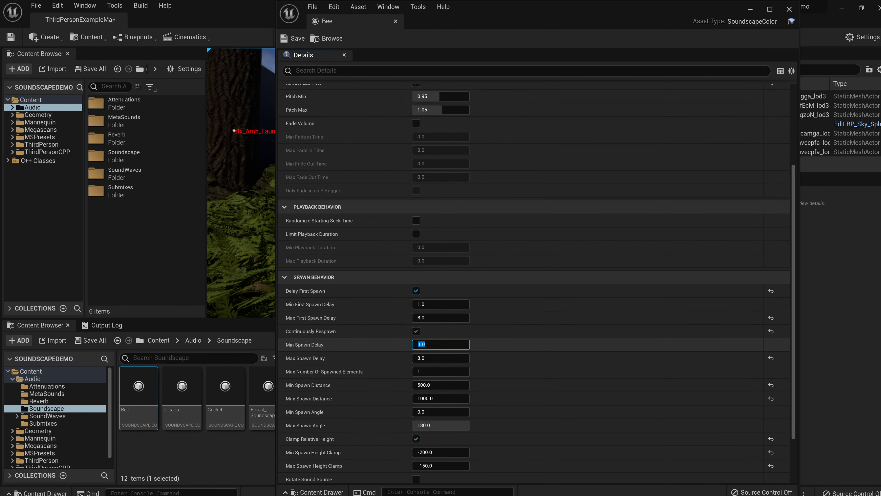
type("0.5")
key("Tab")
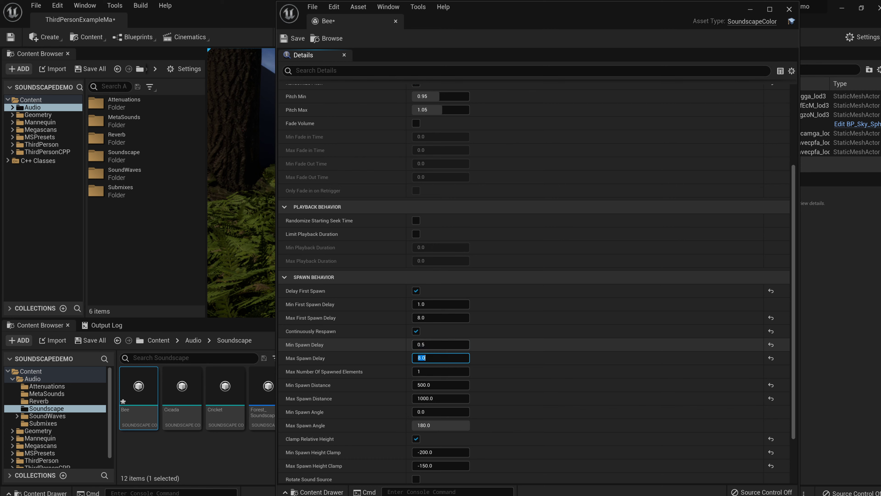
type("1.0")
key("Tab")
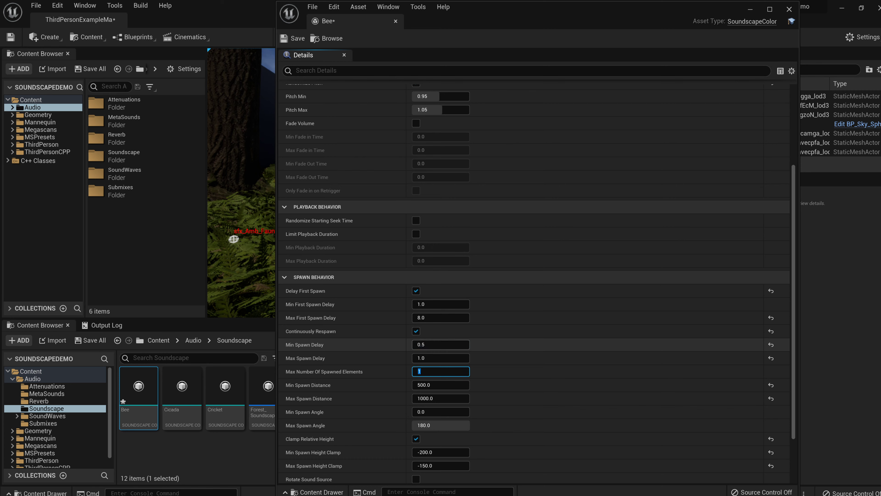
type("10")
key("Return")
left_click(548, 360)
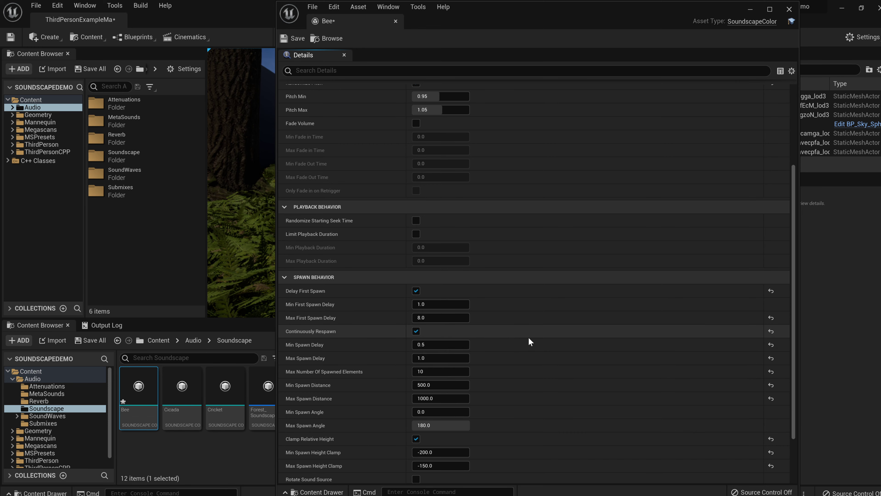
Step: Set Bee's Min Spawn Distance to 150 and Max Spawn Distance to 500
scroll(521, 354, "down", 2)
left_click(448, 355)
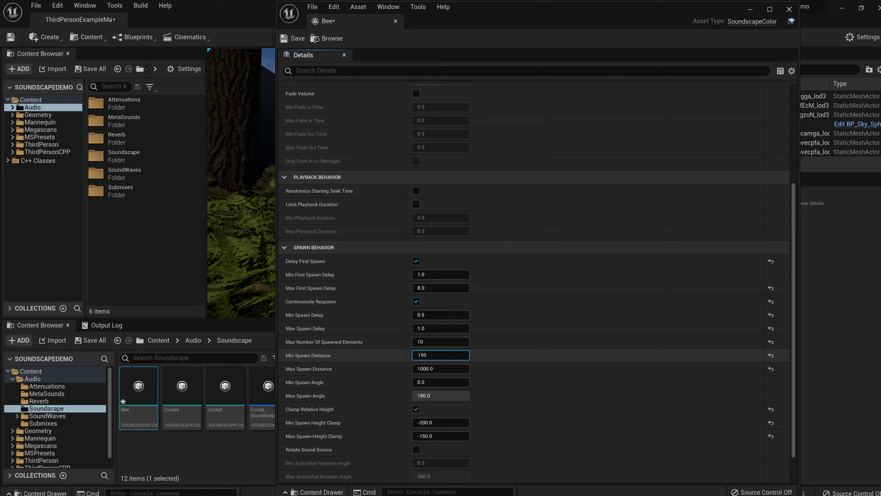
key("Tab")
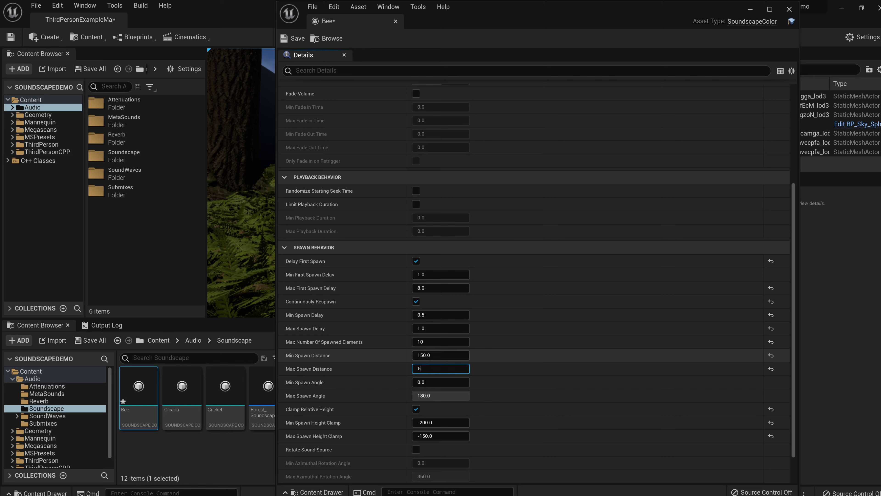
key("Return")
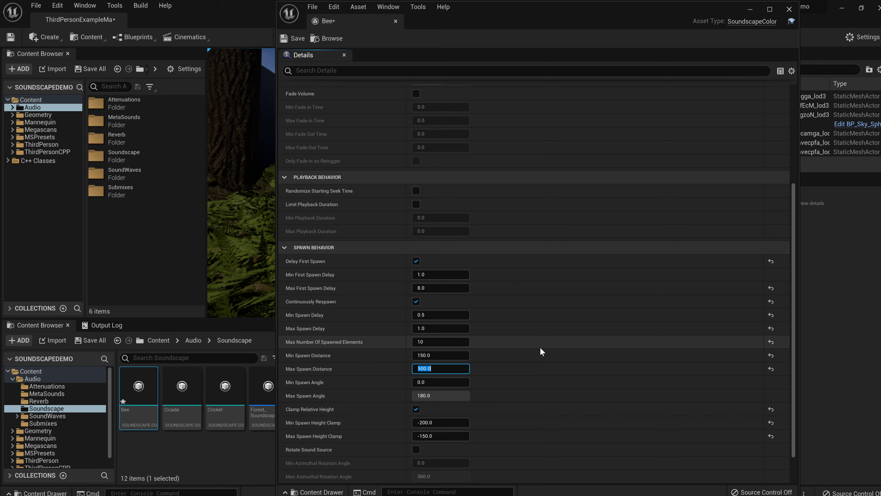
Step: Reduce Bee's spawn distance range to a minimum of 75 and a maximum of 250
left_click(450, 354)
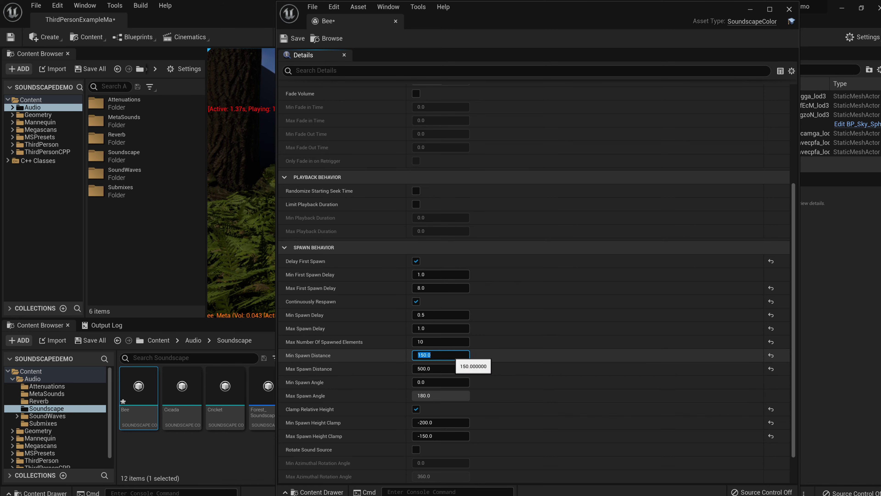
type("75")
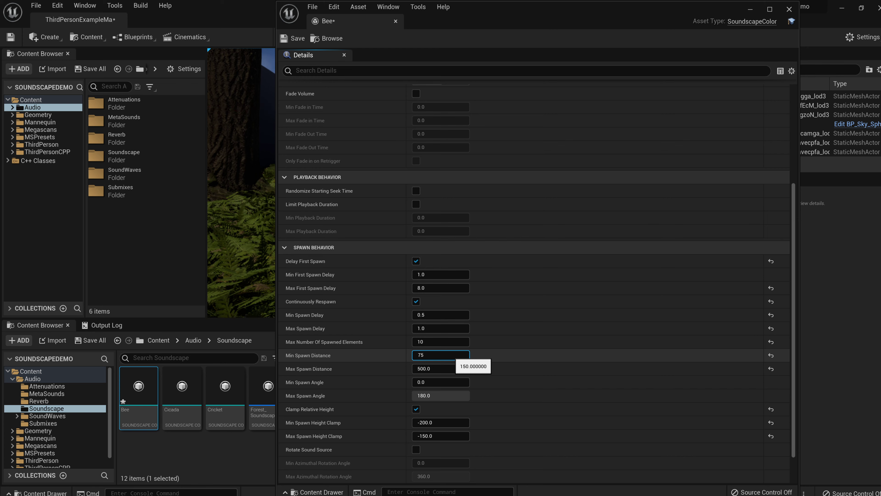
key("Tab")
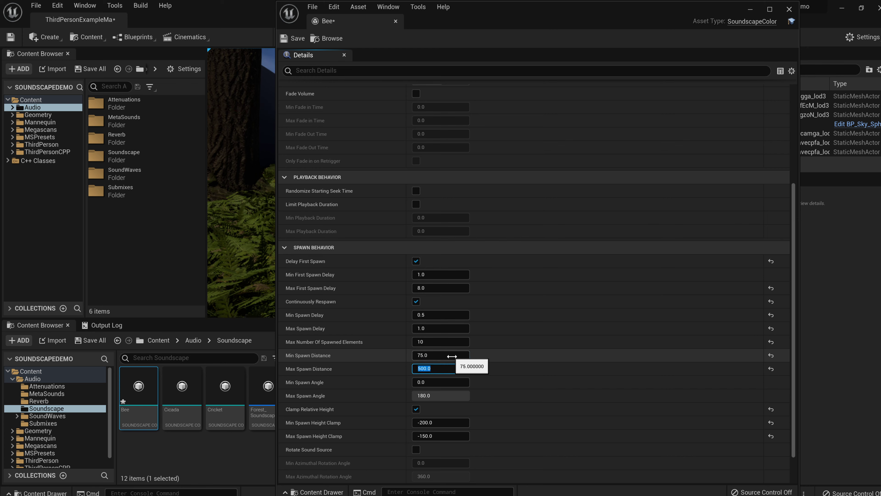
type("250")
key("Return")
left_click(441, 422)
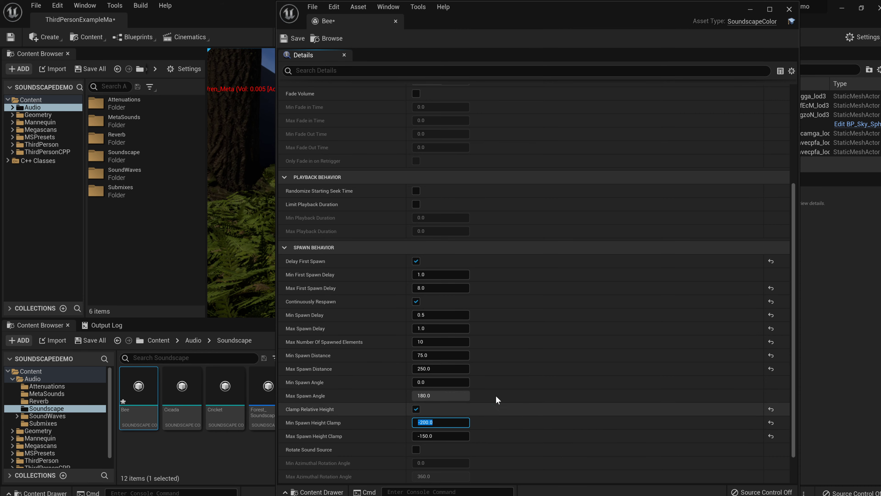
Step: Widen Bee's pitch randomization by setting Pitch Min to 0.7 and Pitch Max to 1.25
scroll(541, 229, "up", 5)
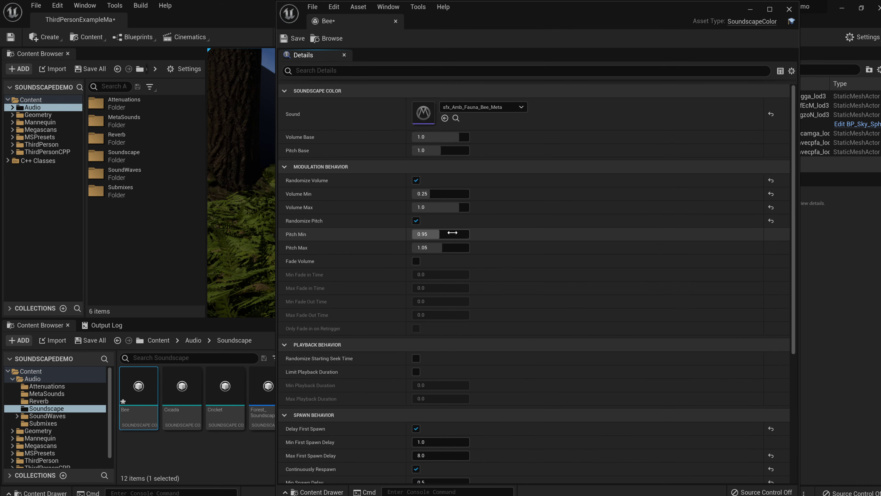
left_click(451, 234)
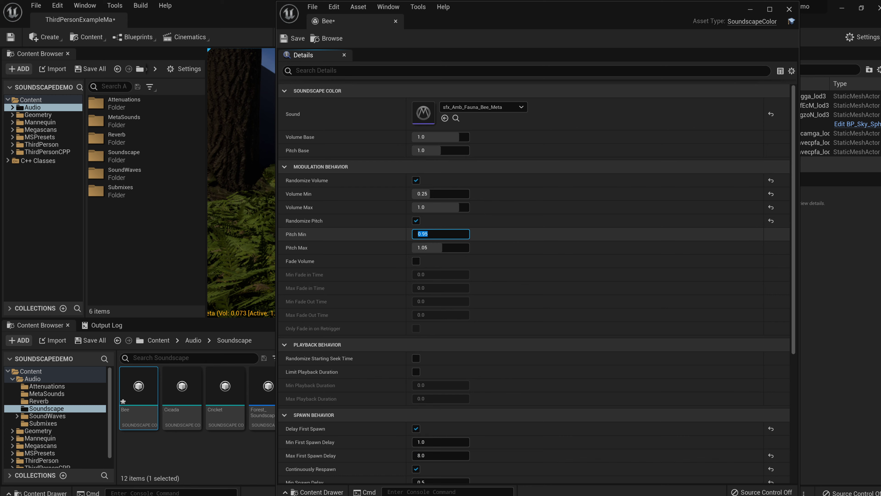
type("0.7")
left_click(456, 246)
type("1.25")
key("Return")
left_click(524, 247)
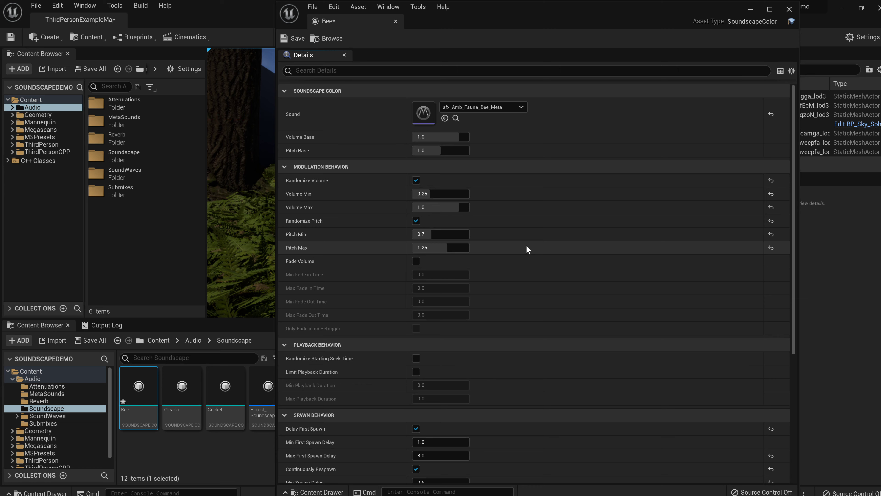
Step: Set Bee's Min Spawn Delay to 1, Max Spawn Delay to 8 and Max Number Of Spawned Elements to 1
scroll(534, 253, "down", 10)
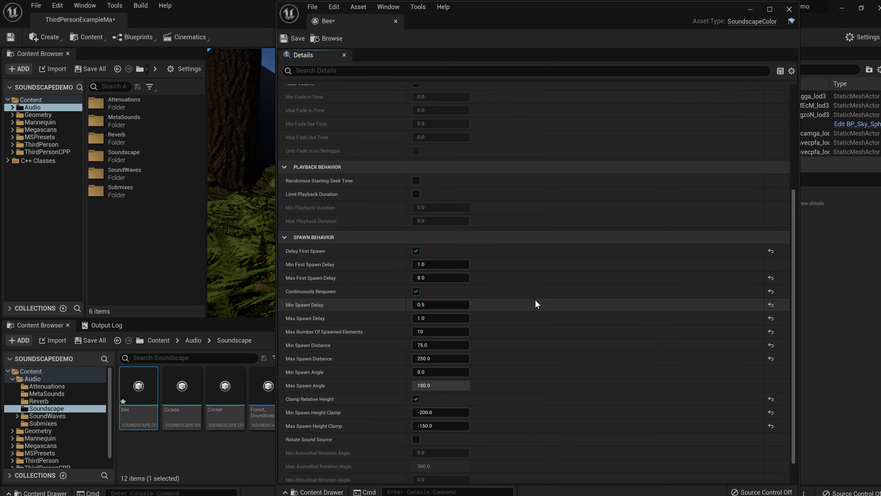
left_click_drag(660, 14, 689, 63)
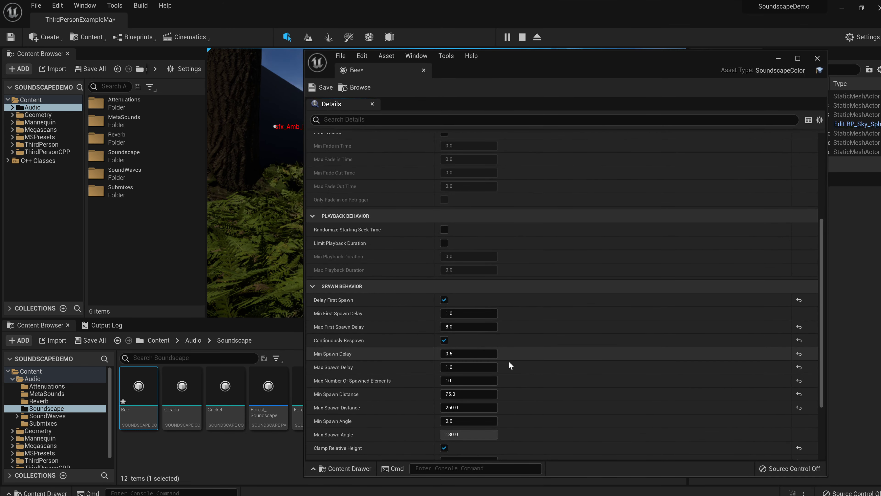
left_click(474, 354)
type("1")
key("Tab")
type("8")
key("Tab")
type("1")
key("Return")
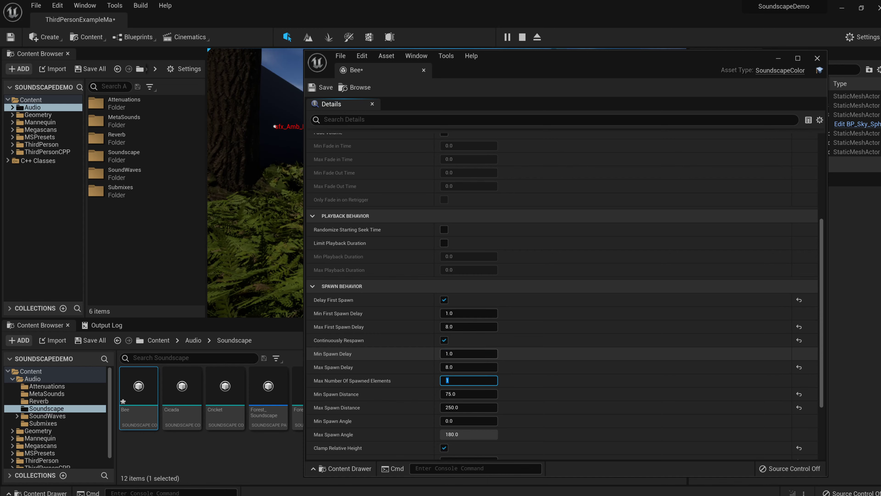
Step: Set Bee's Min Spawn Distance to 500 and Max Spawn Distance to 1000
left_click(487, 391)
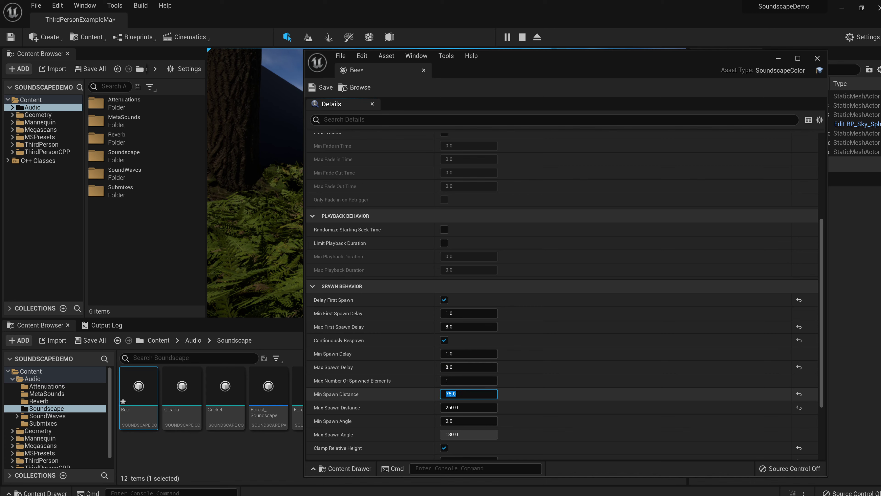
type("5")
key("Tab")
type("1000")
key("Return")
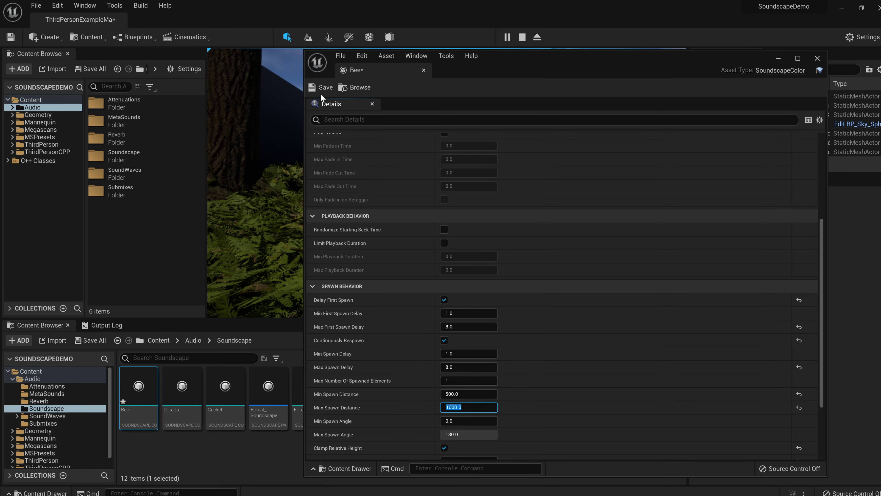
Step: Save and close the Bee soundscape color, and stop the play session
left_click(321, 88)
left_click(817, 58)
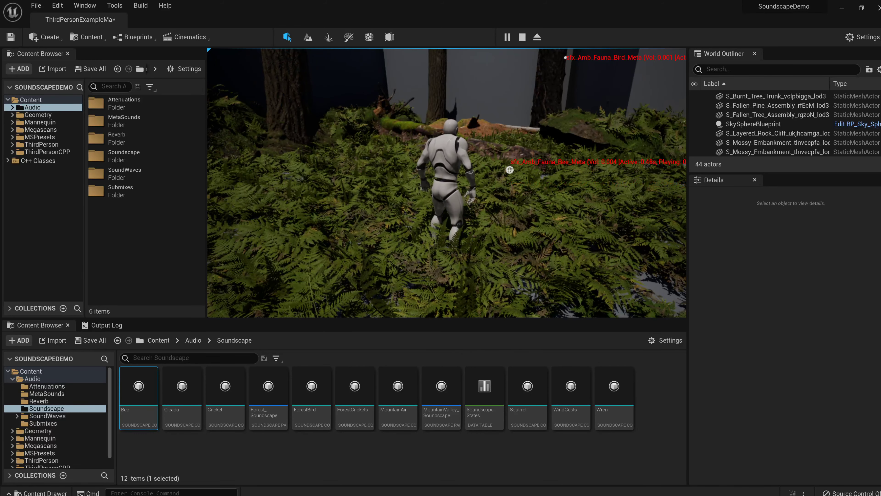
key("Escape")
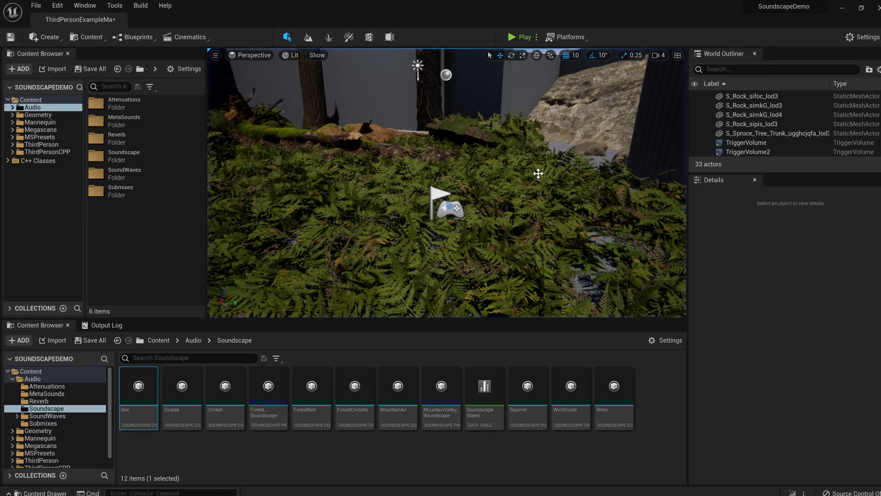